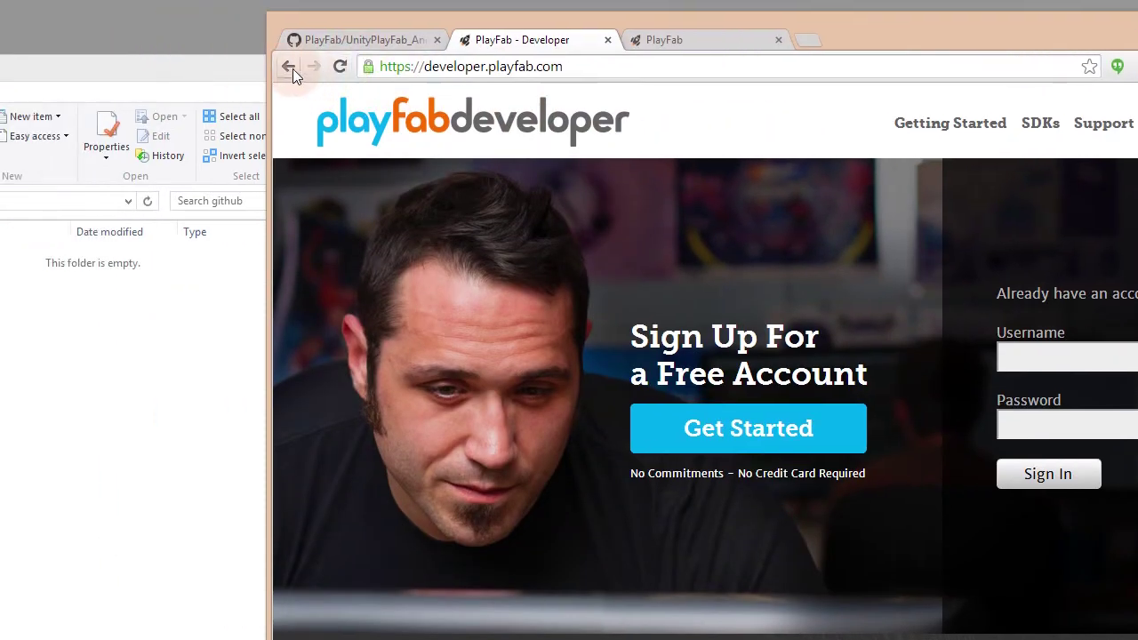
View the PlayFab homepage and the AngryBots title's dashboard in the browser.
click(292, 69)
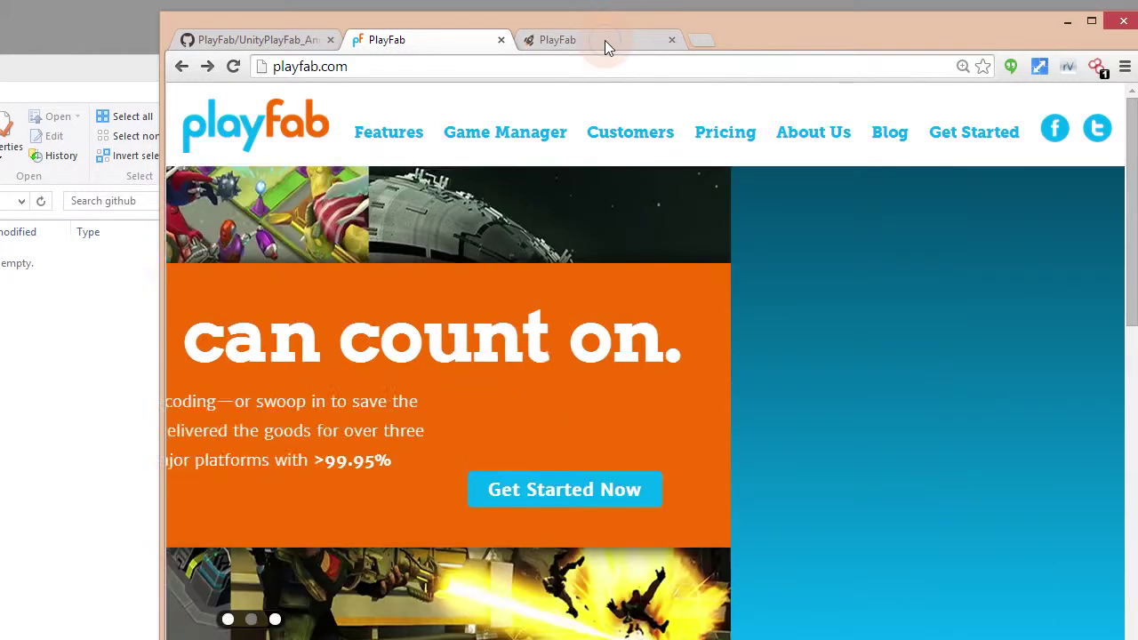
click(604, 40)
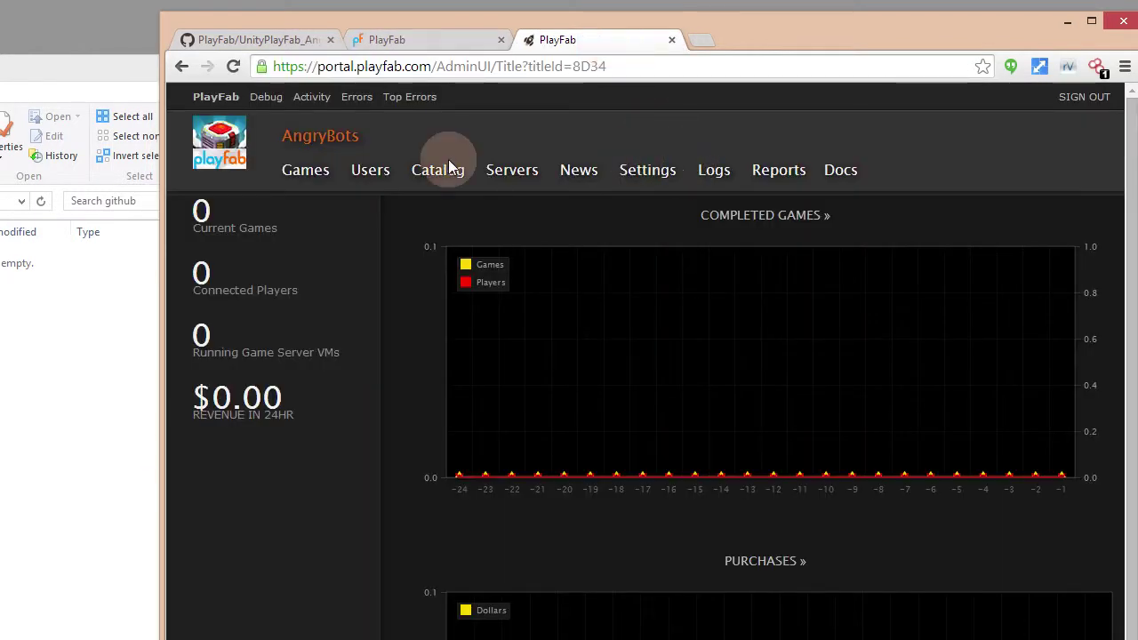
click(370, 170)
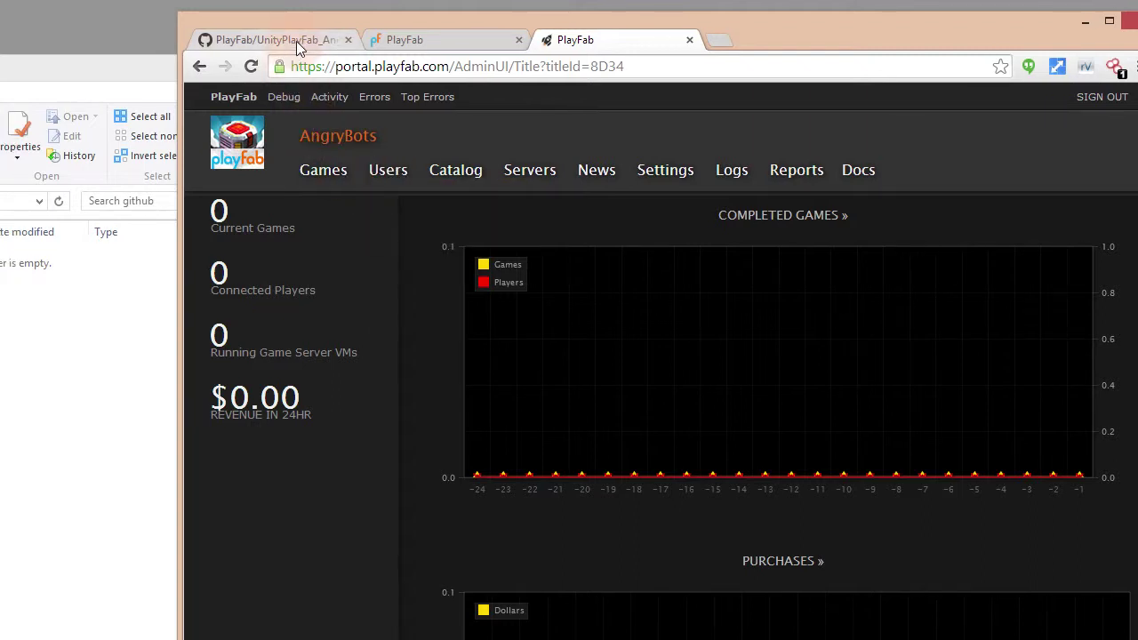
Copy the HTTPS clone URL of the UnityPlayFab_AngryBots repository on GitHub.
click(296, 40)
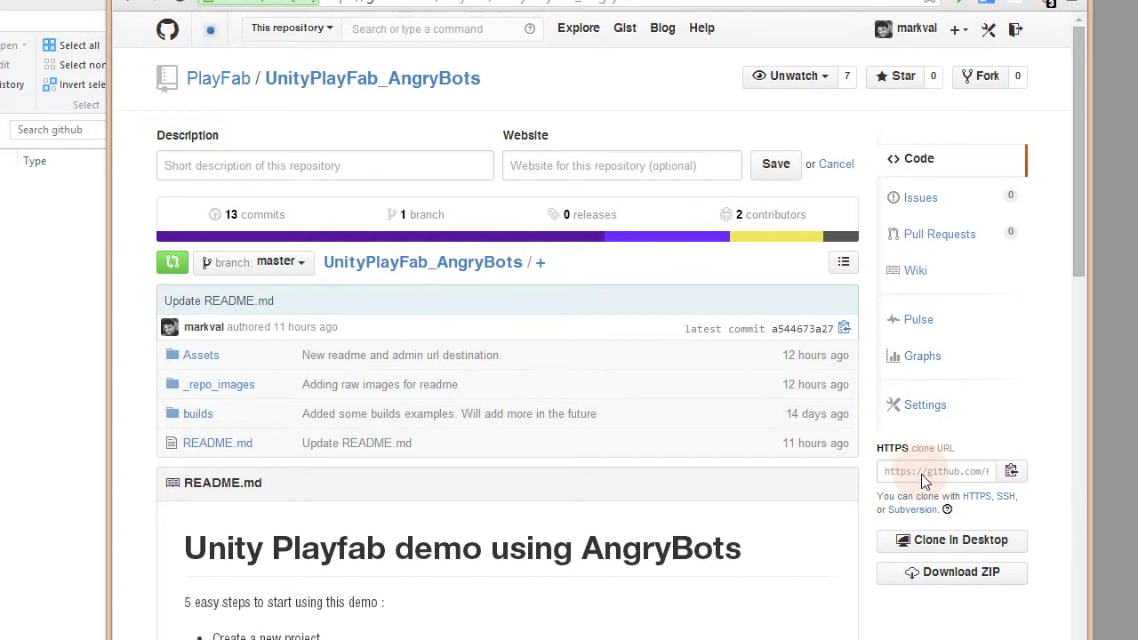
click(990, 542)
click(1011, 470)
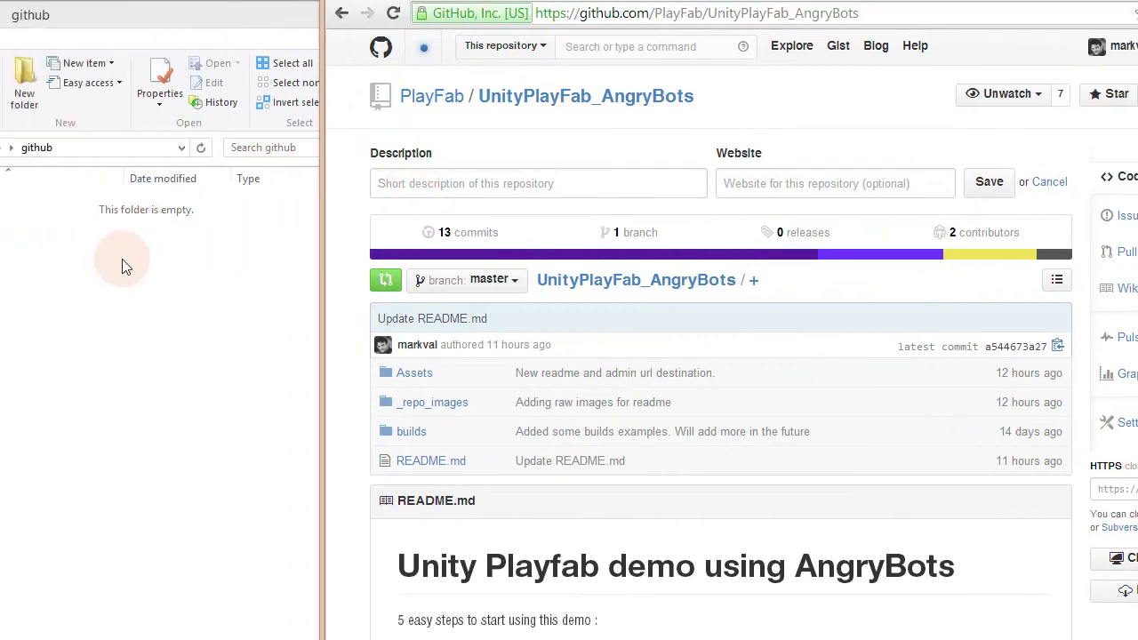
right_click(112, 266)
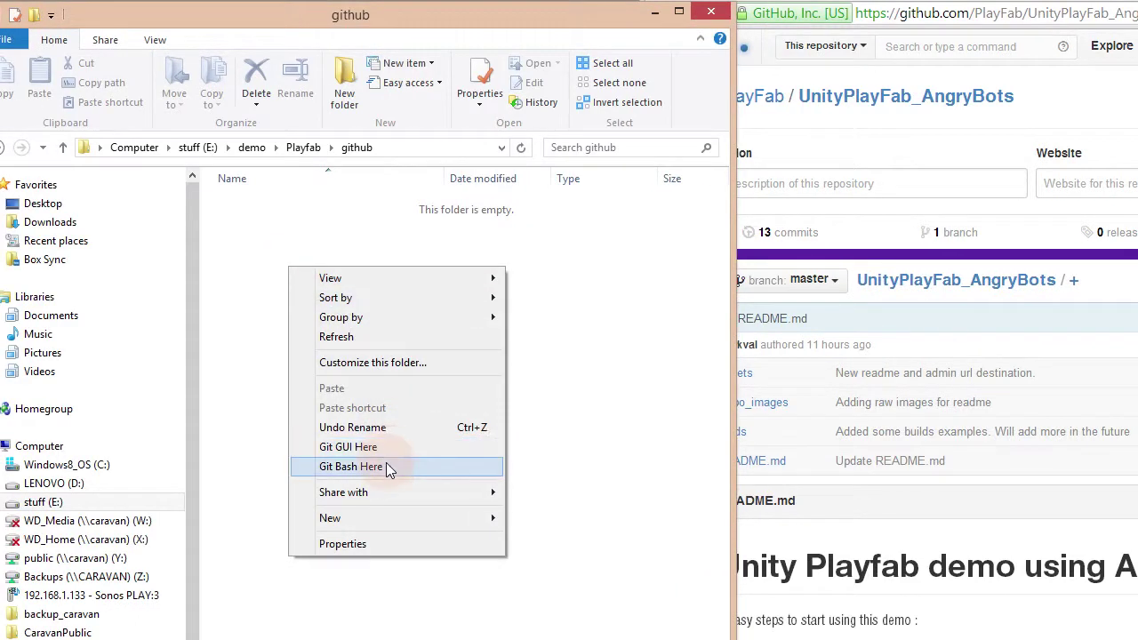
click(386, 464)
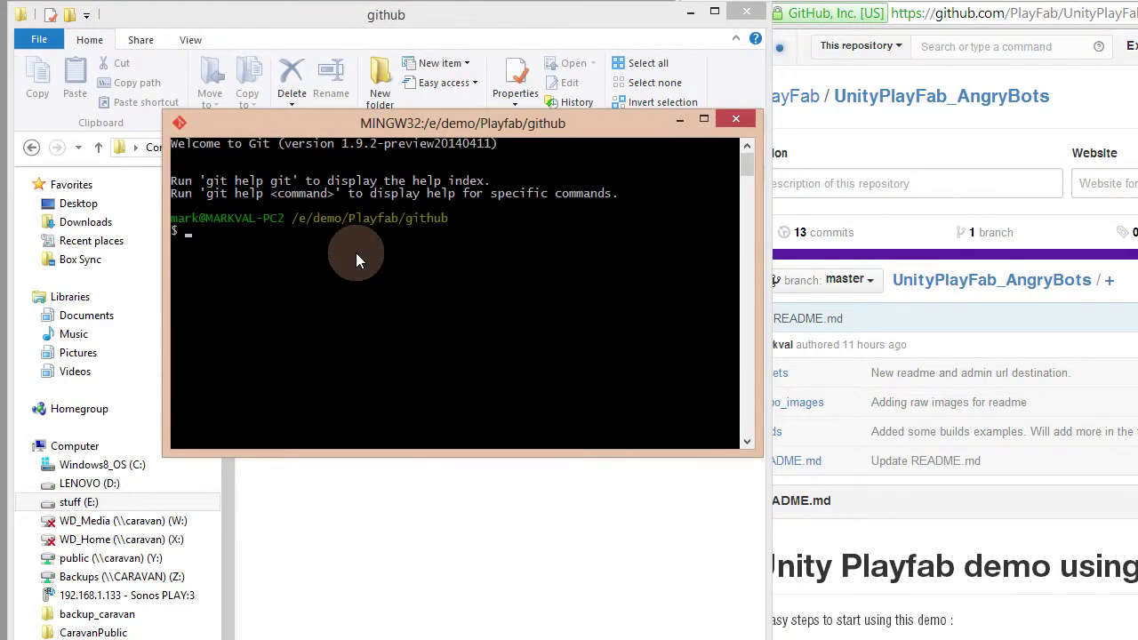
text(git clone)
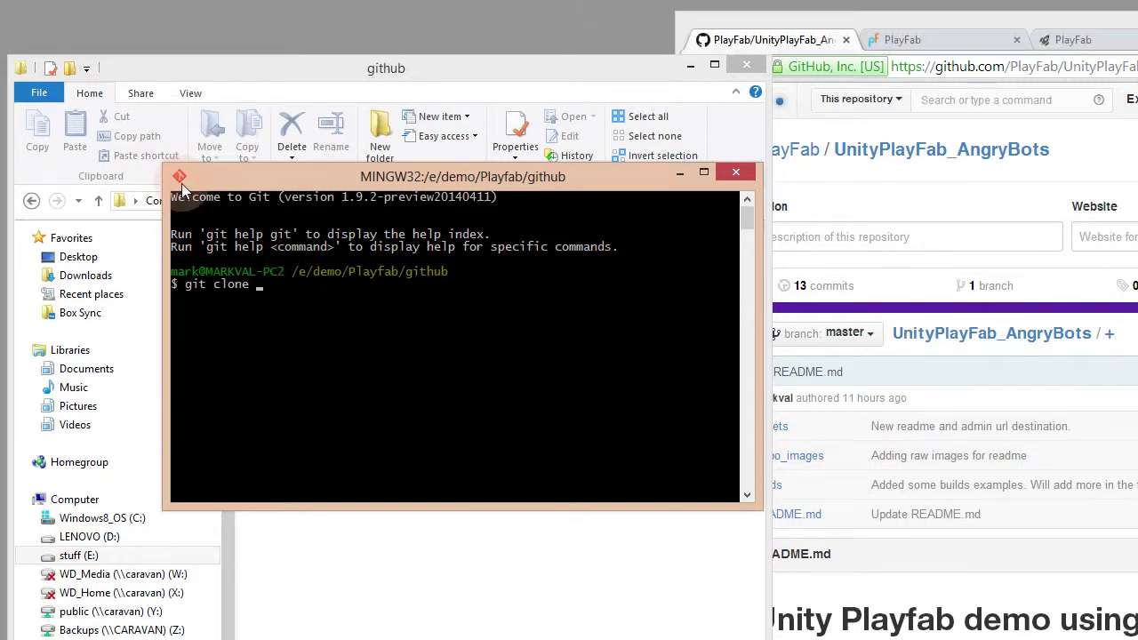
click(179, 123)
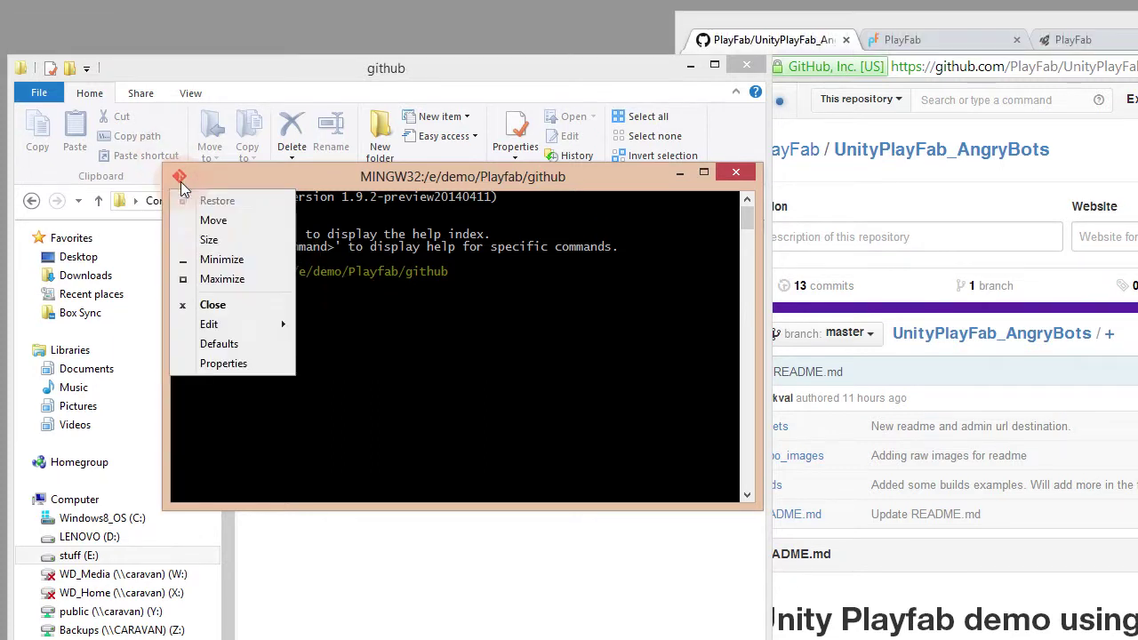
mouse_move(240, 323)
click(333, 293)
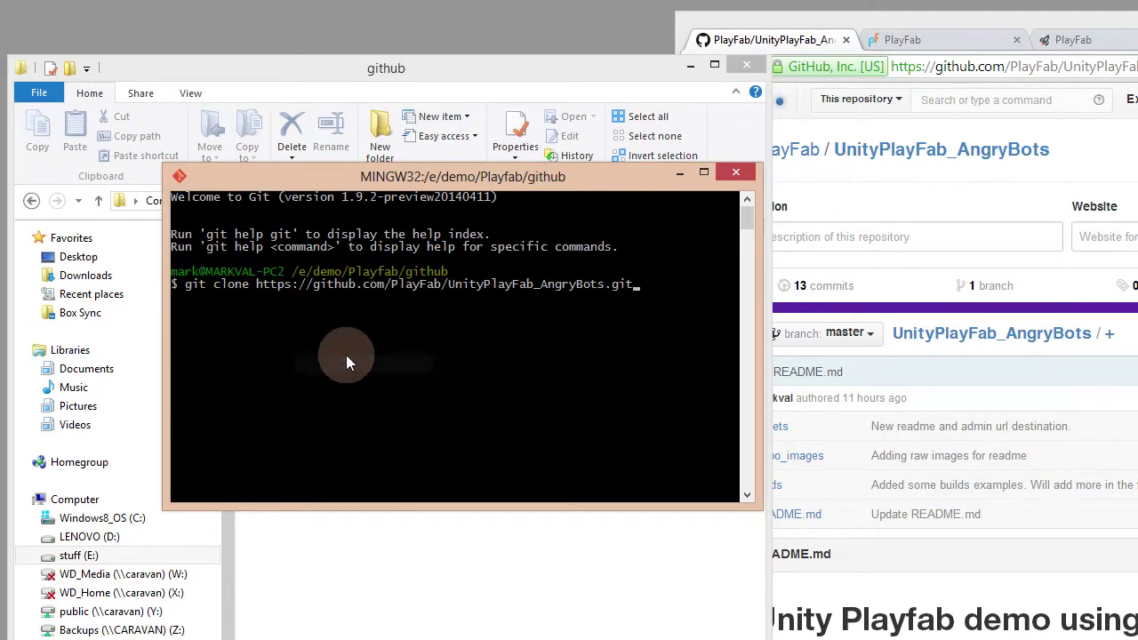
key(Return)
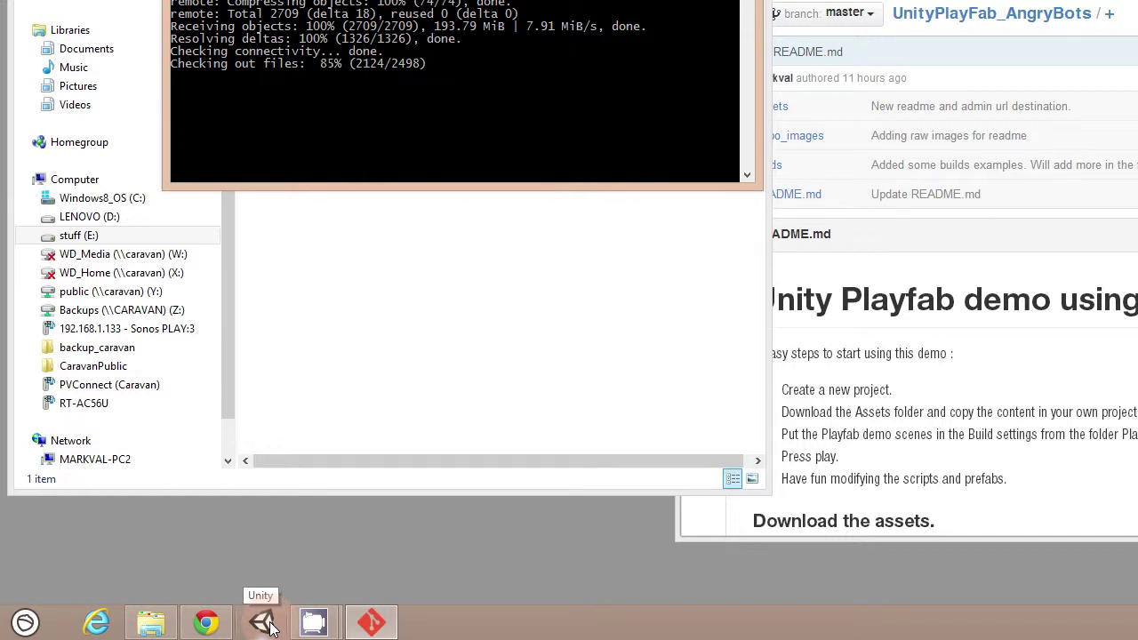
Launch Unity and open the cloned project folder E:\demo\Playfab\github\UnityPlayFab_AngryBots.
click(390, 387)
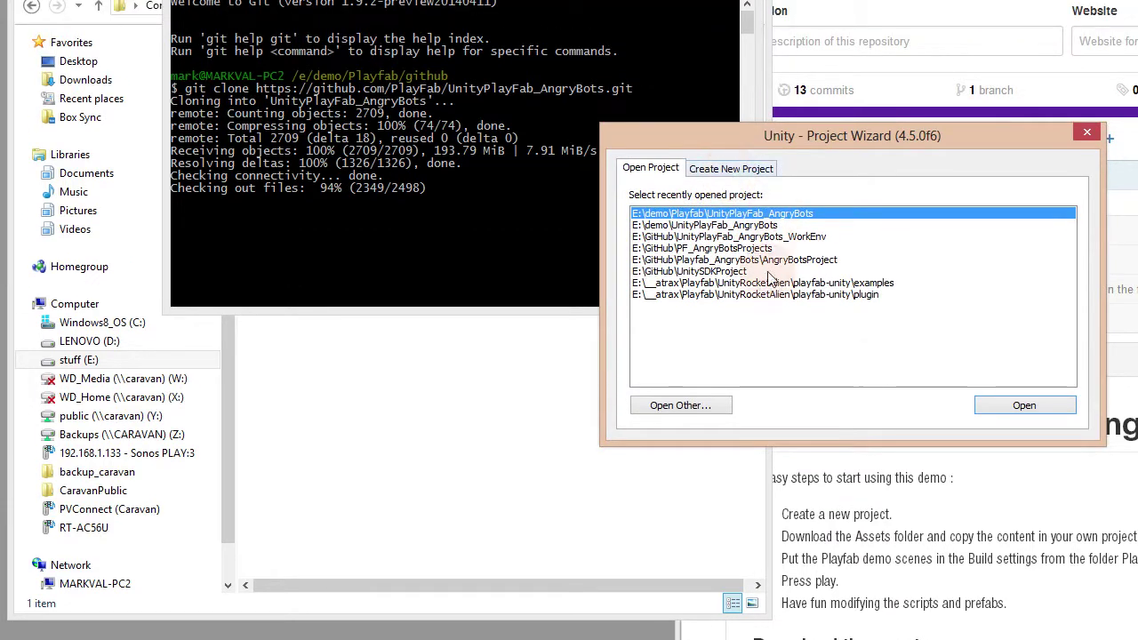
click(678, 405)
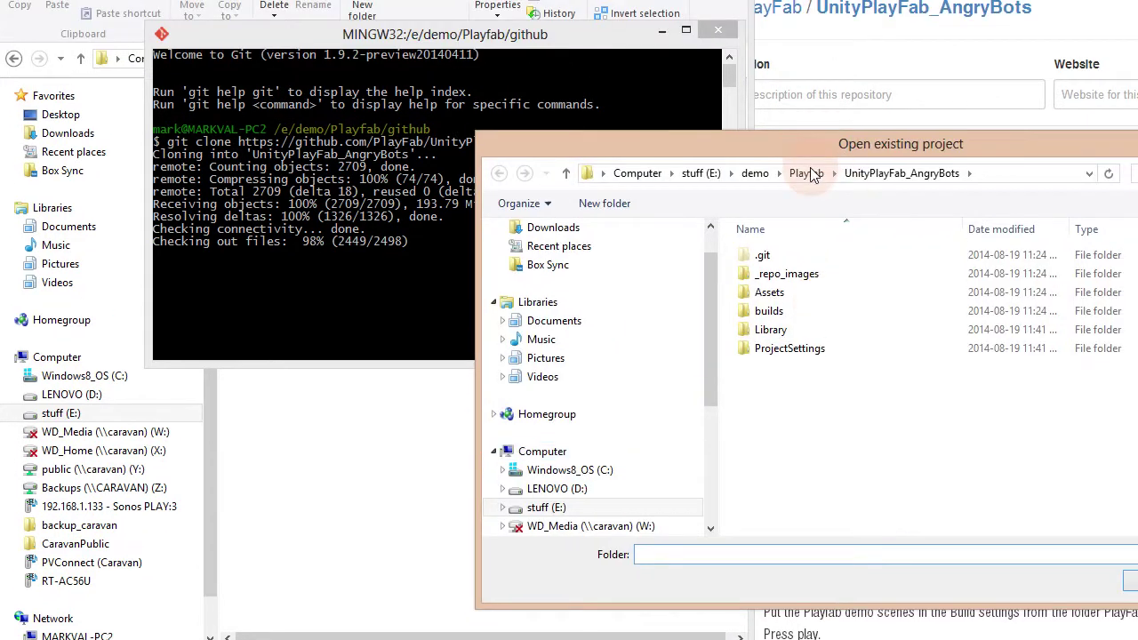
click(804, 138)
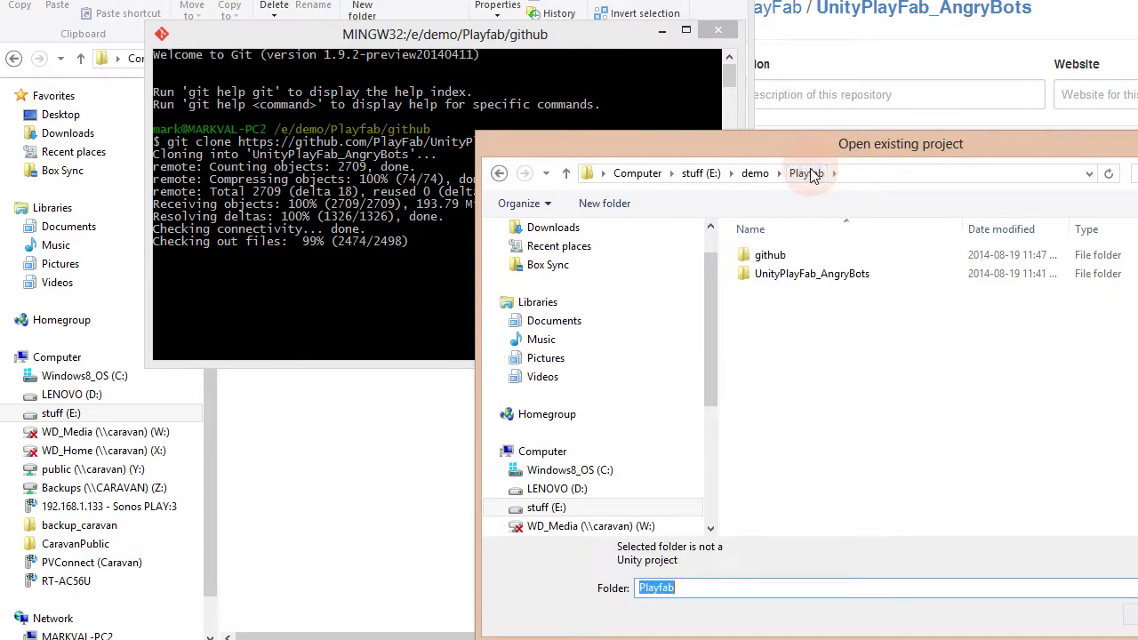
click(781, 220)
double_click(769, 255)
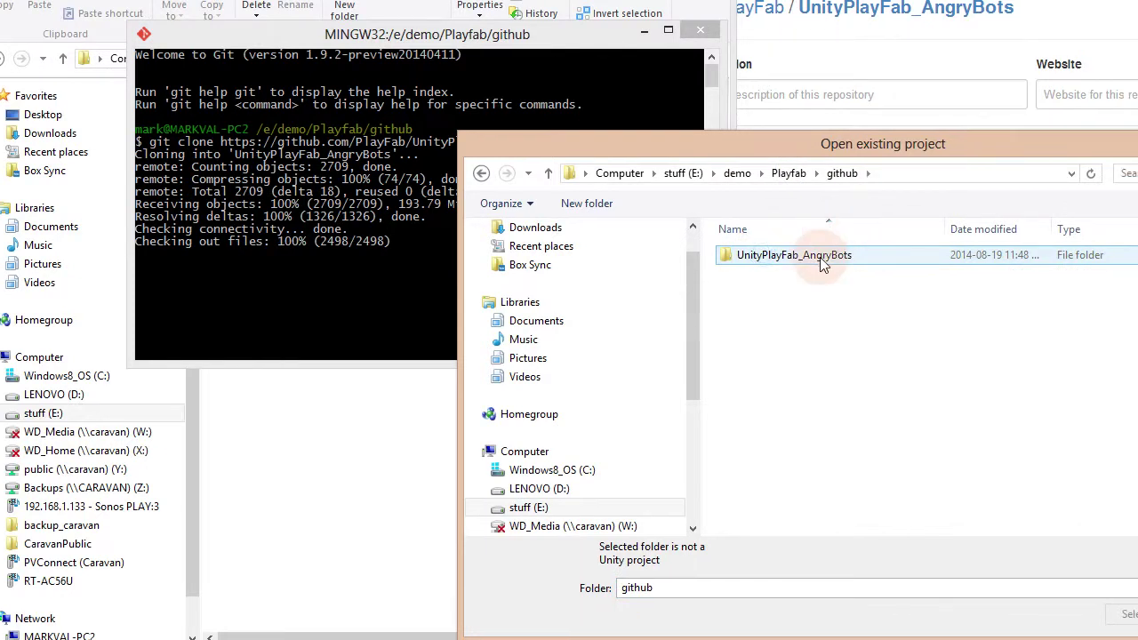
double_click(796, 258)
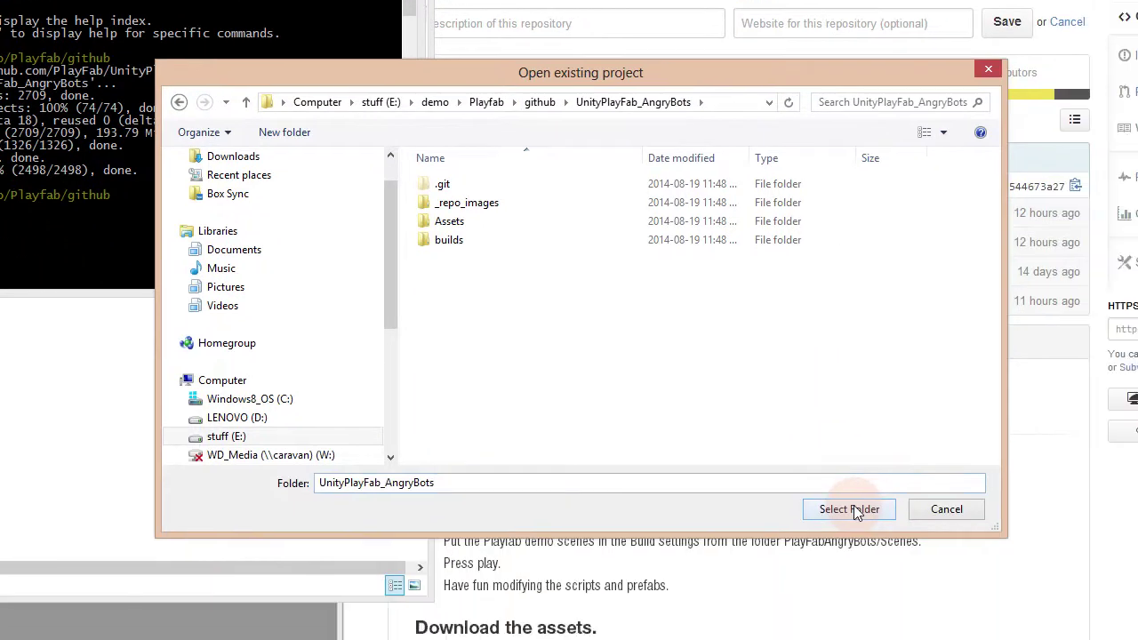
click(925, 581)
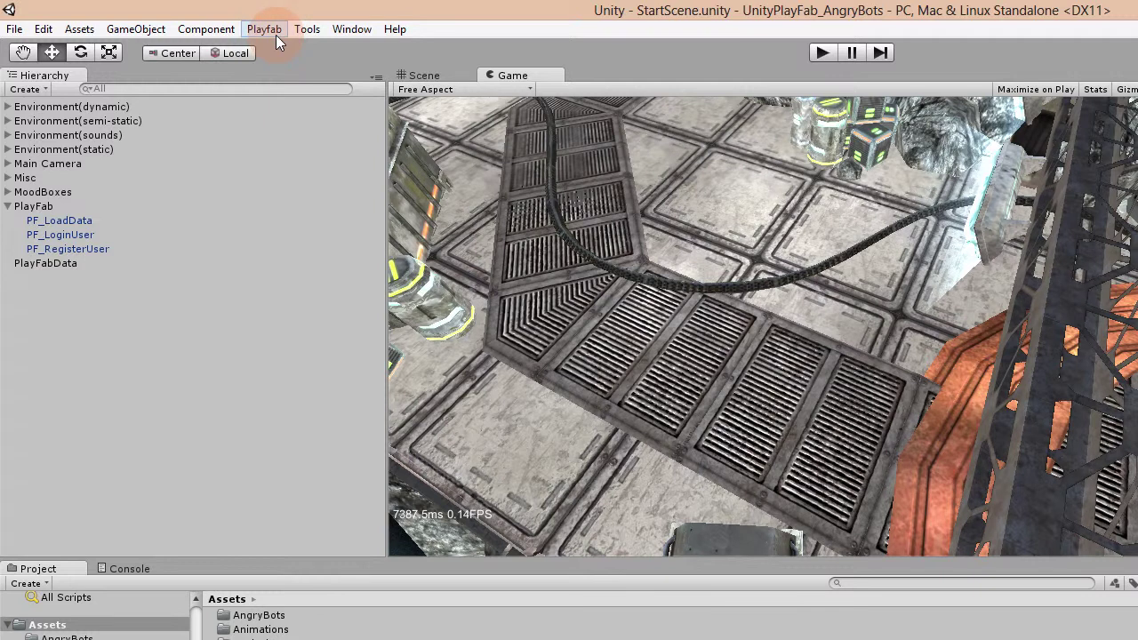
View PlayFab's account creation form through the Unity Admin Panel link, close the page without signing up and return to Unity.
click(264, 29)
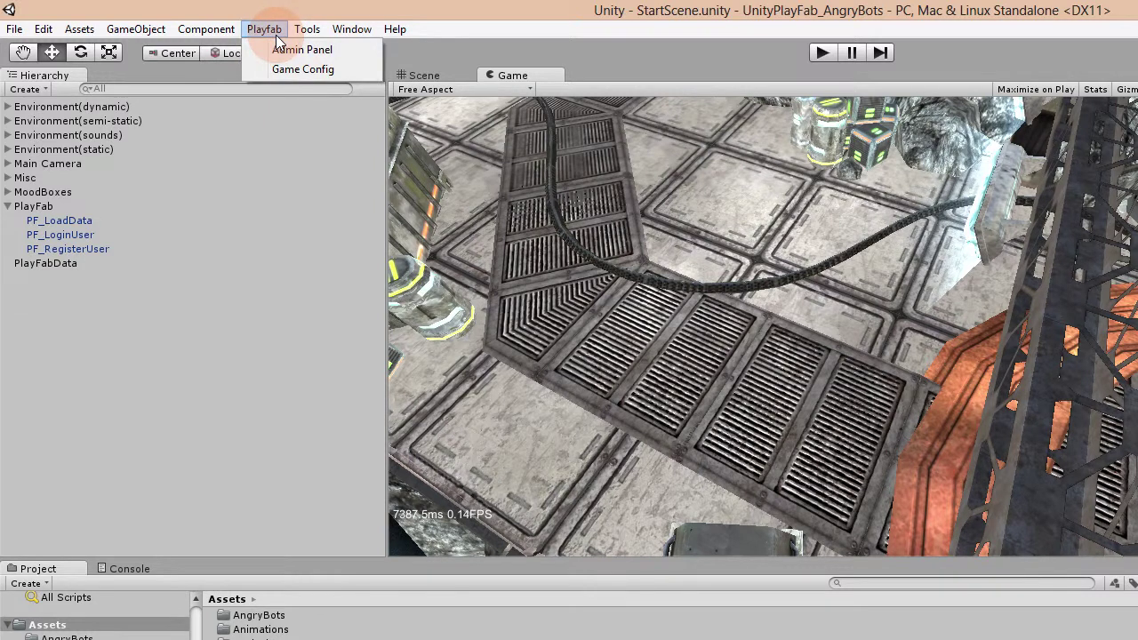
click(322, 51)
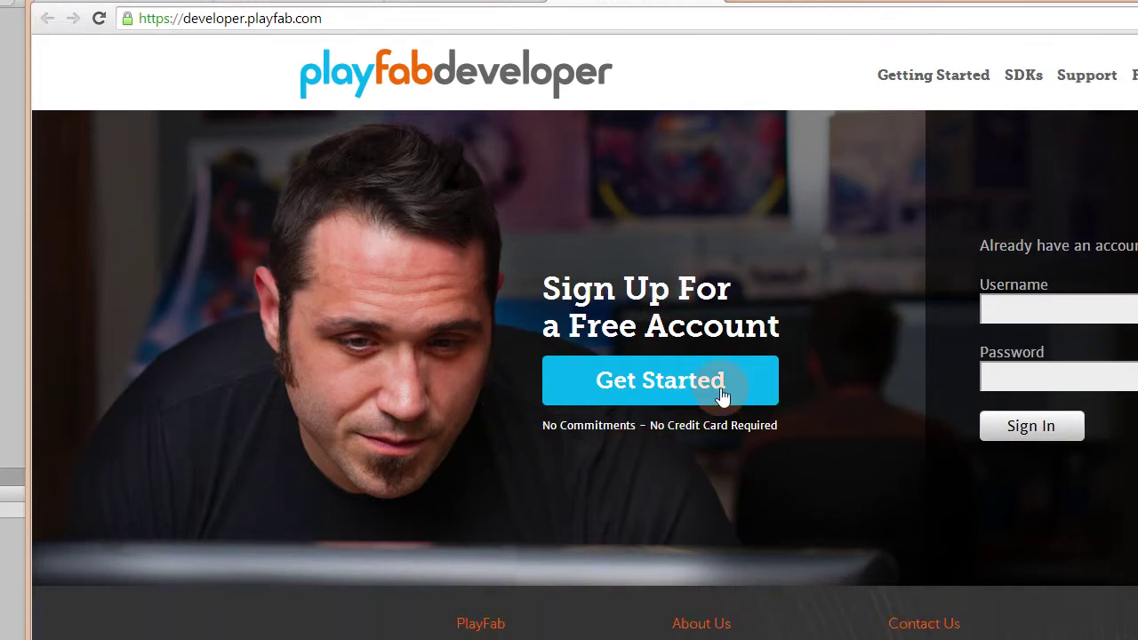
click(681, 394)
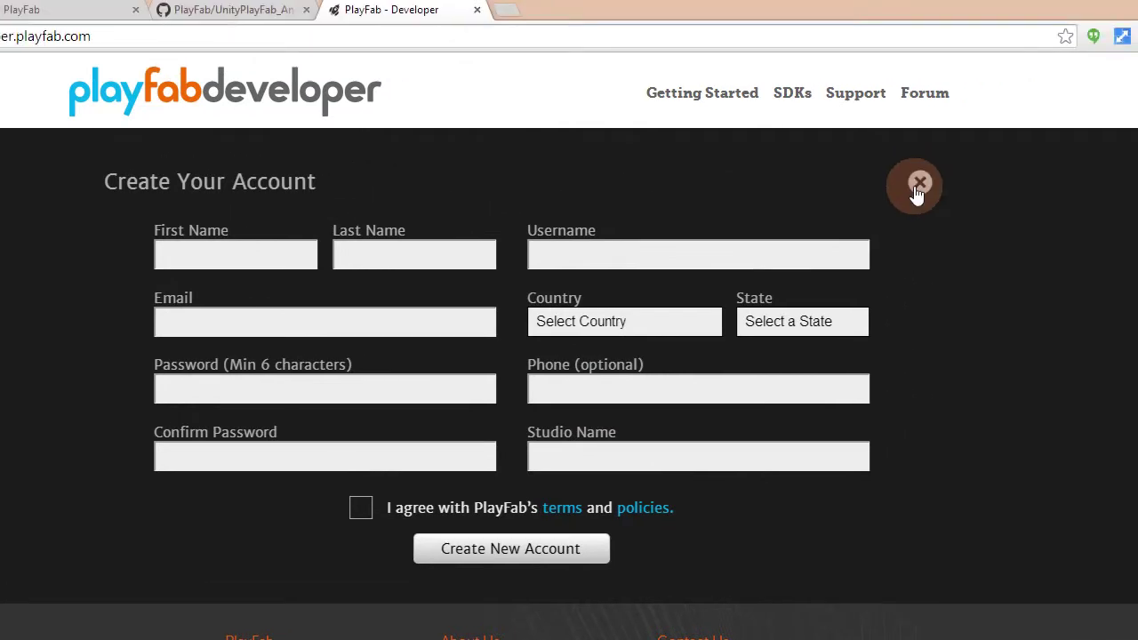
click(919, 191)
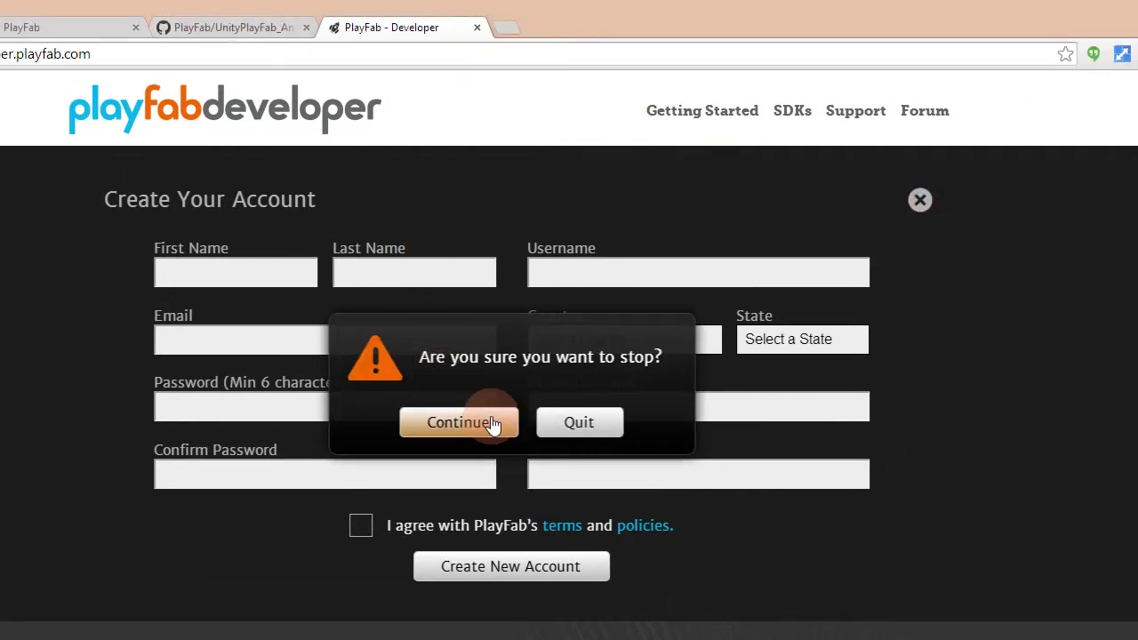
click(567, 423)
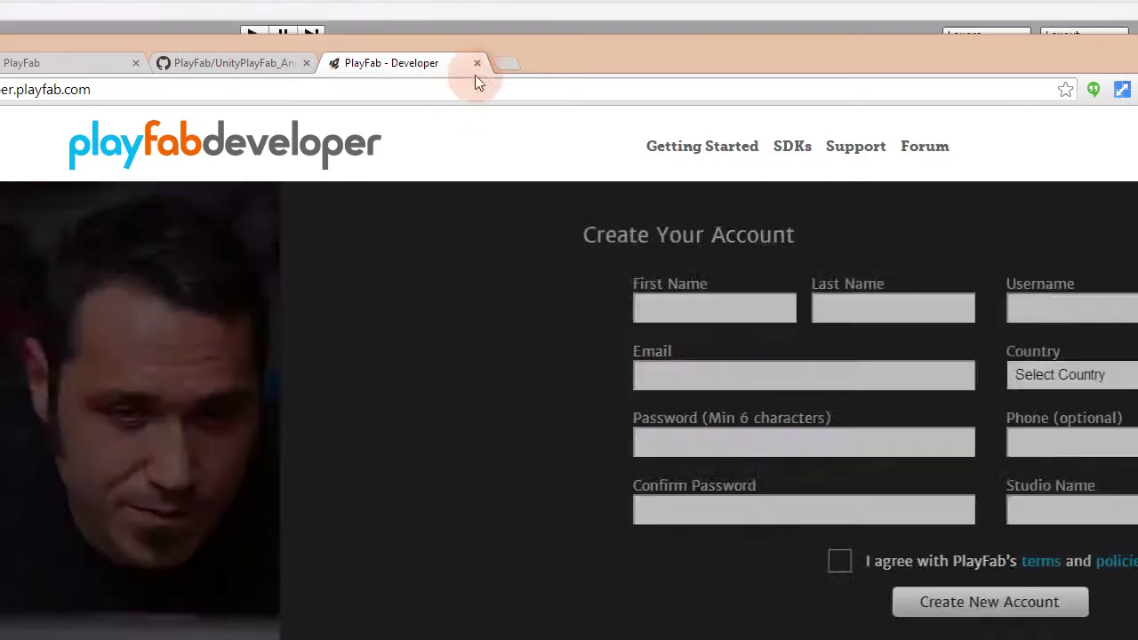
click(477, 28)
key(alt+Tab)
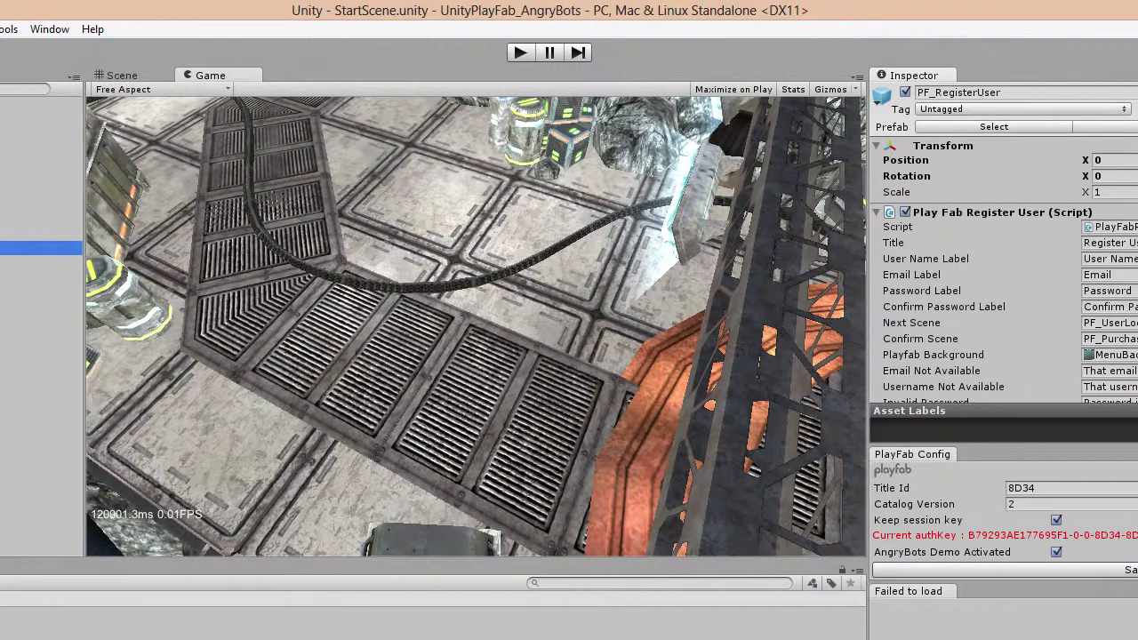
Show the PlayFab Game Config in Unity and enlarge its panel beneath the Inspector.
click(50, 28)
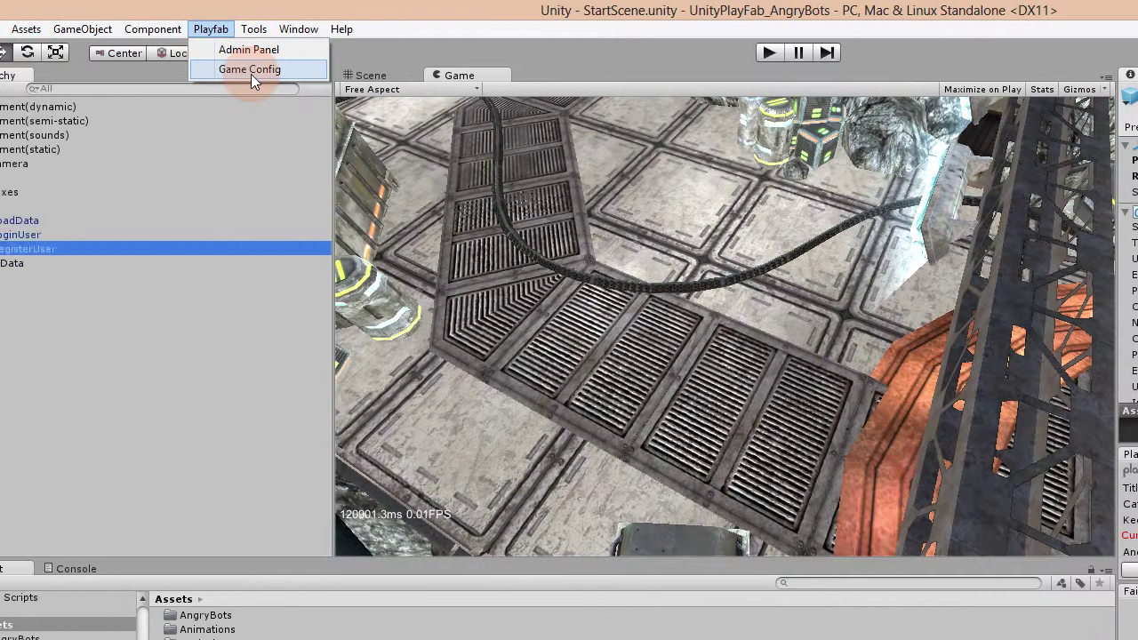
click(160, 69)
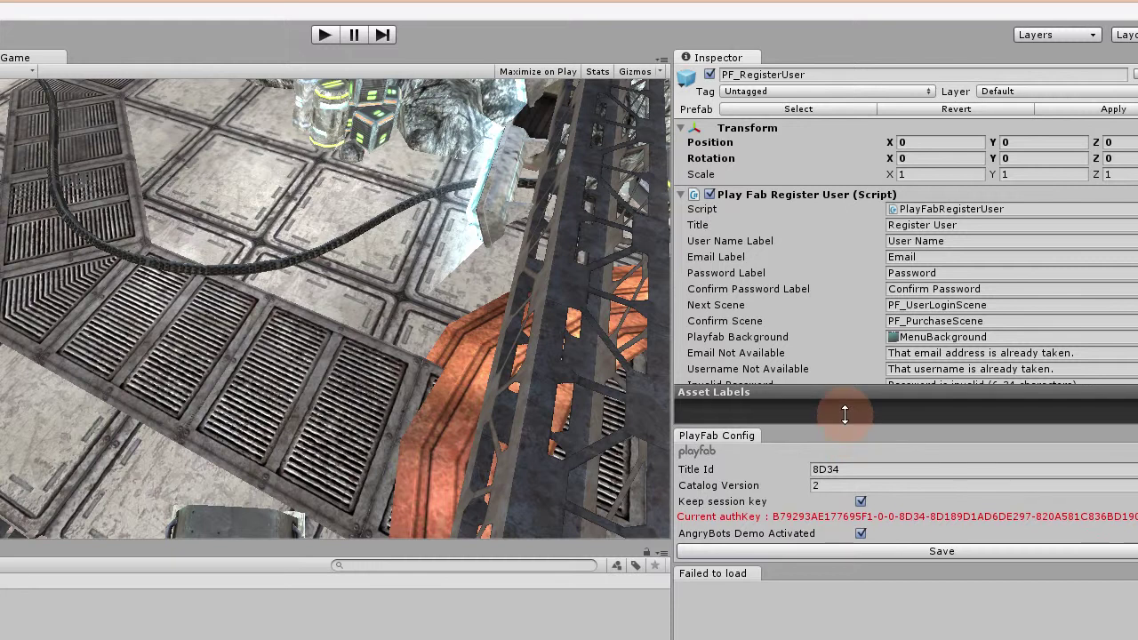
drag(844, 414, 874, 186)
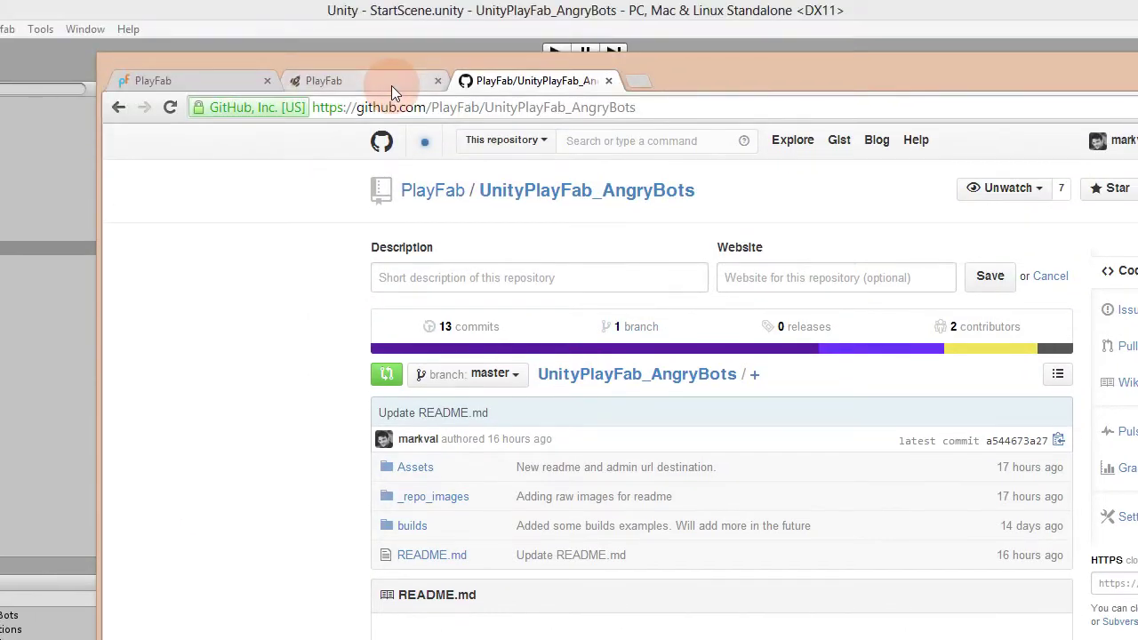
Switch to the browser and highlight the title ID 8D34 in the AngryBots dashboard's web address.
click(391, 85)
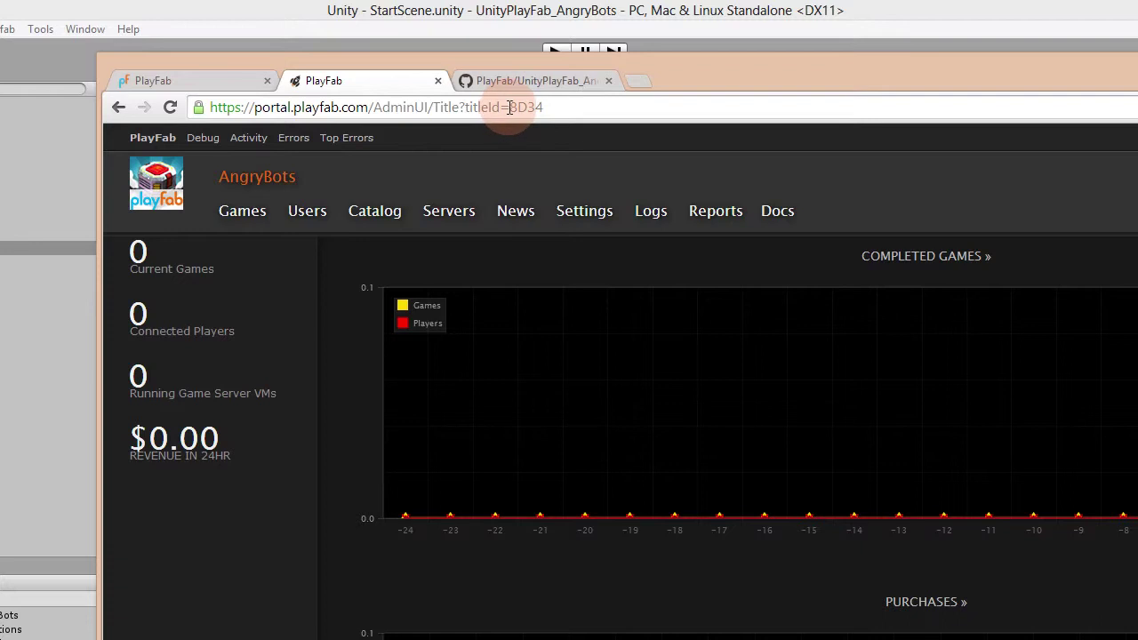
drag(510, 106, 548, 105)
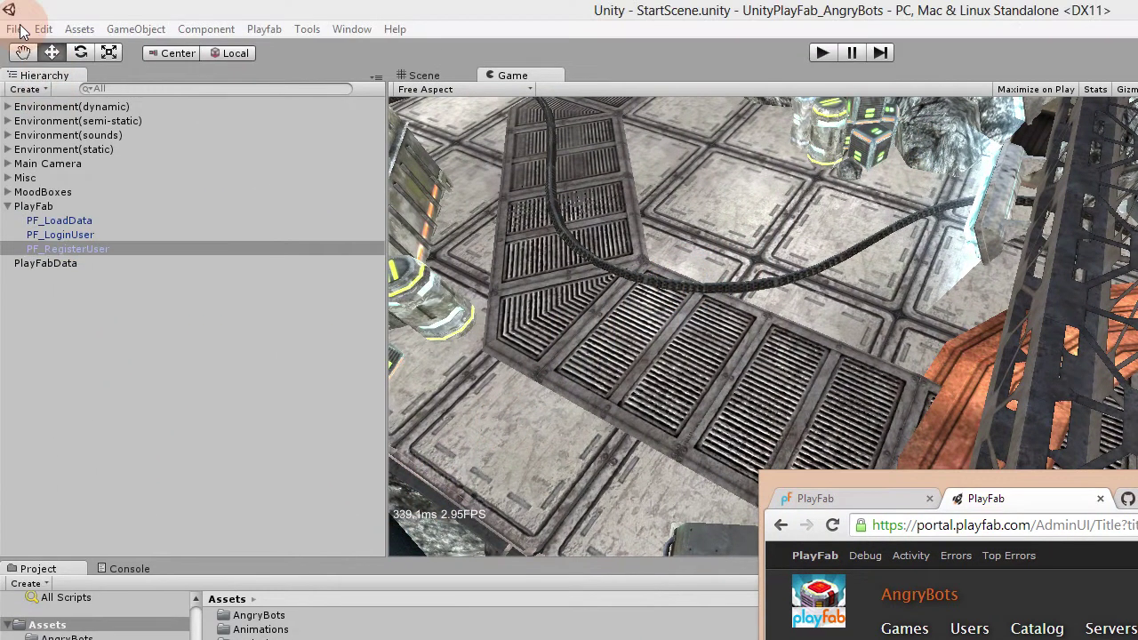
Add the AngryBots, Default and StartScene scenes from PlayFabAngryBots/Scenes to the Build Settings' scene list and close the dialog.
click(14, 28)
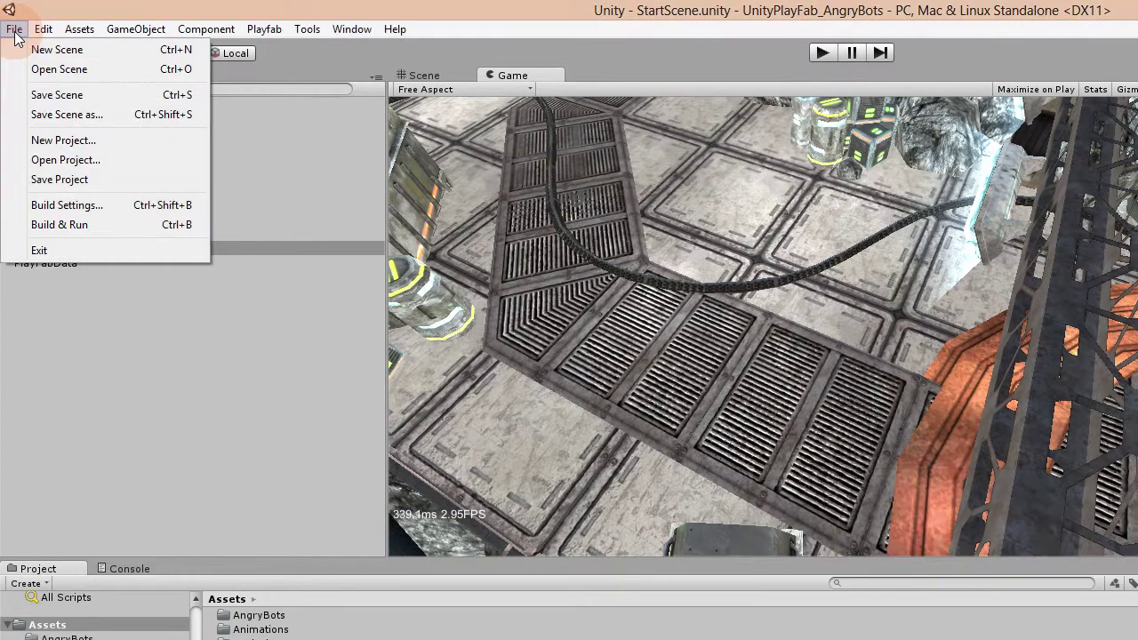
click(79, 205)
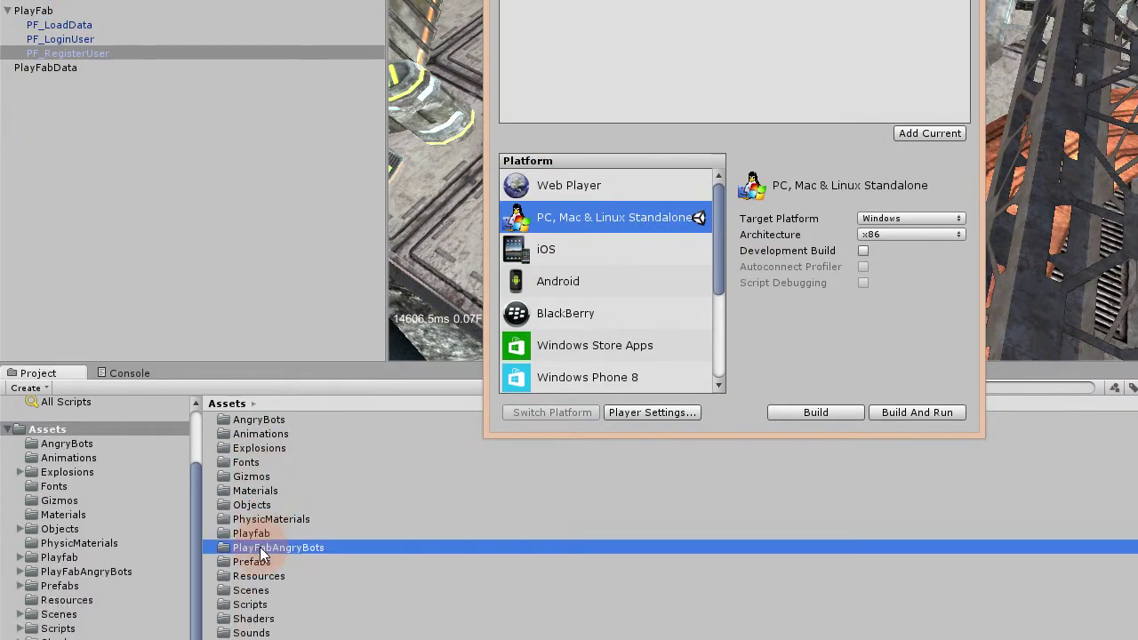
double_click(260, 544)
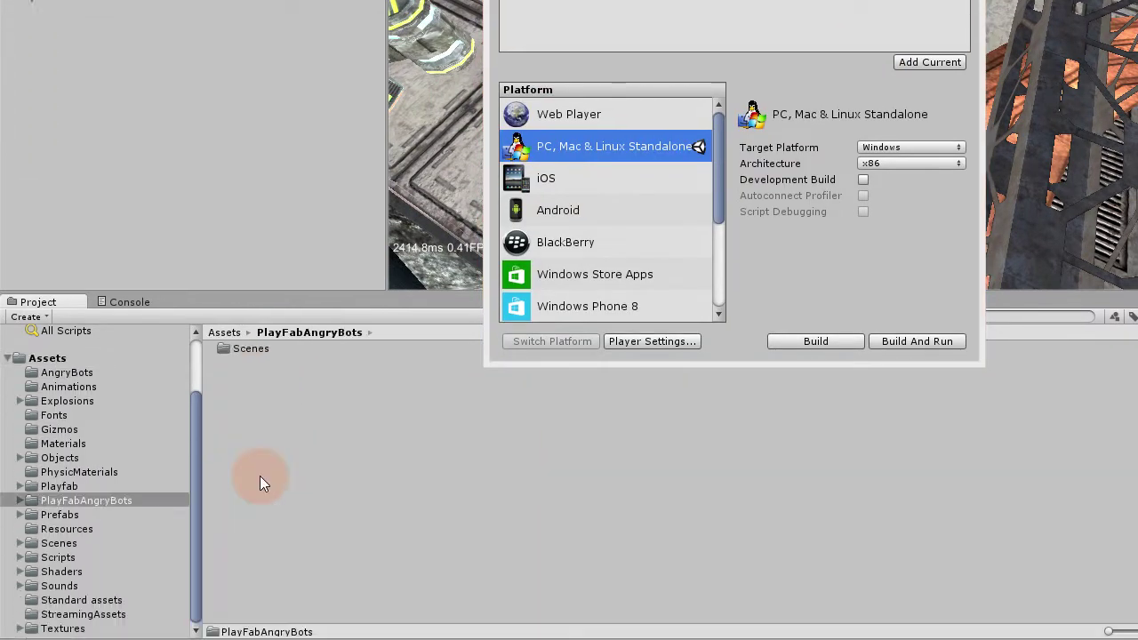
double_click(248, 351)
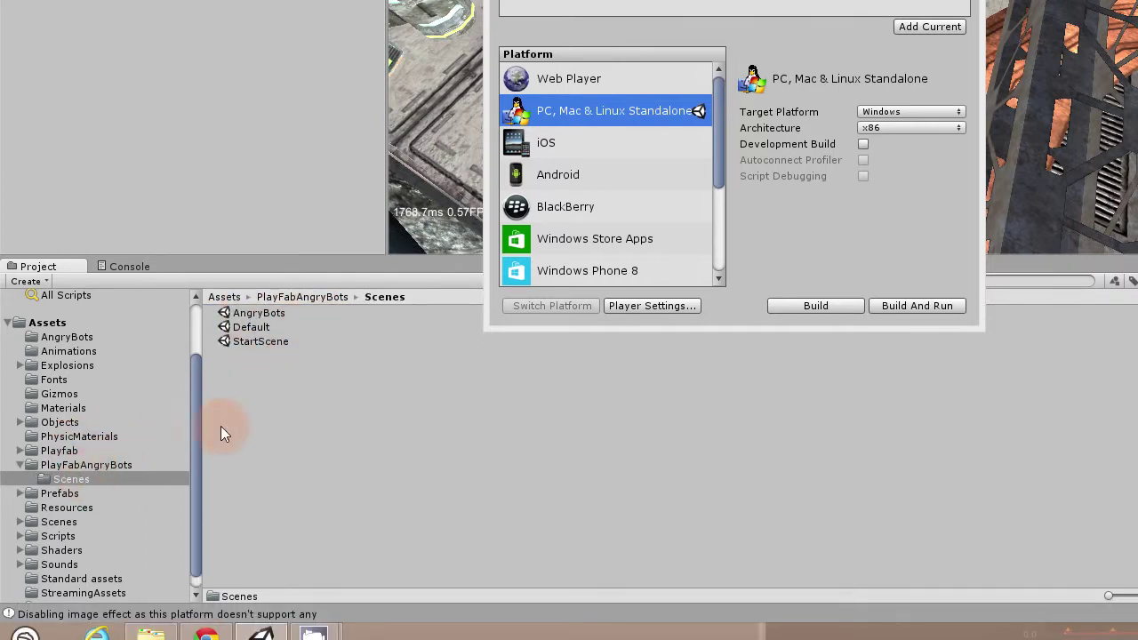
click(251, 316)
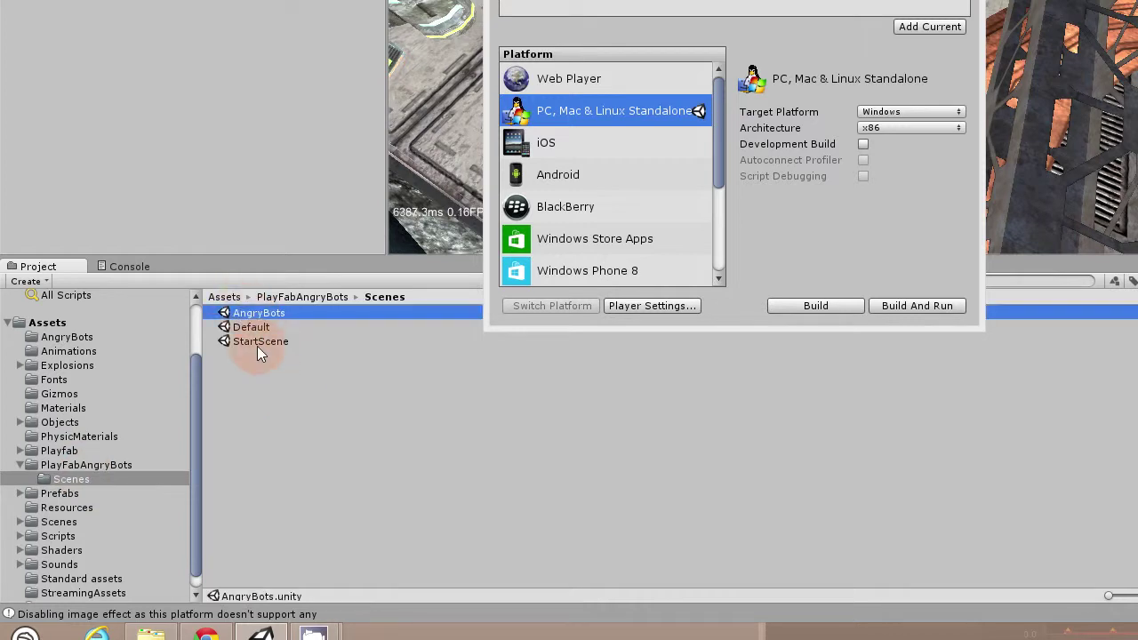
shift+click(258, 343)
drag(255, 313, 597, 15)
drag(597, 69, 655, 180)
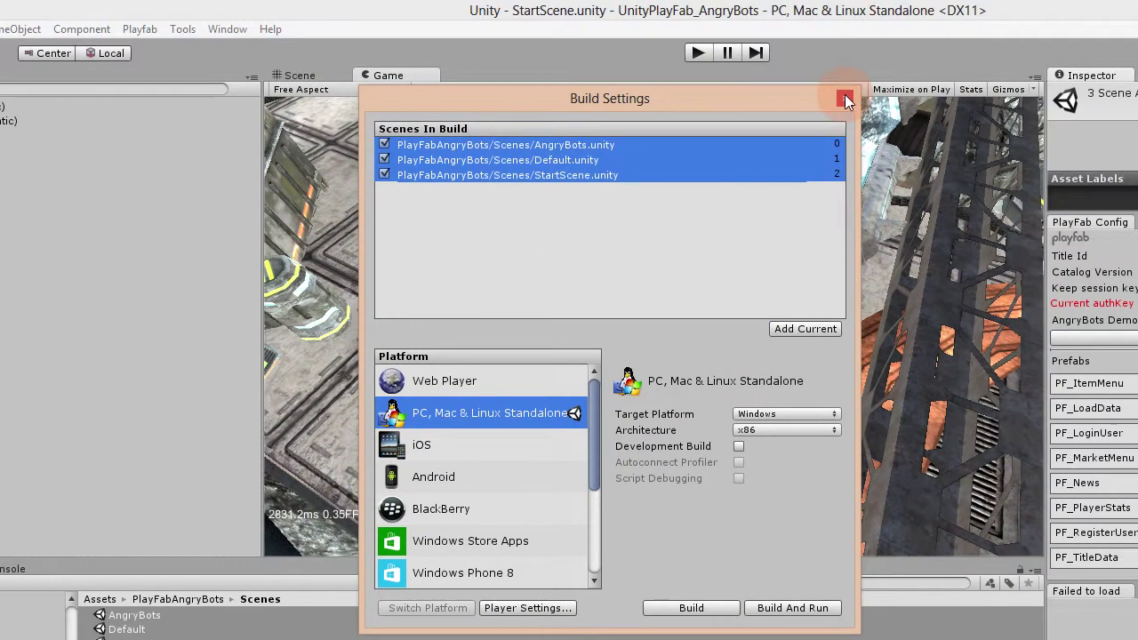
click(844, 98)
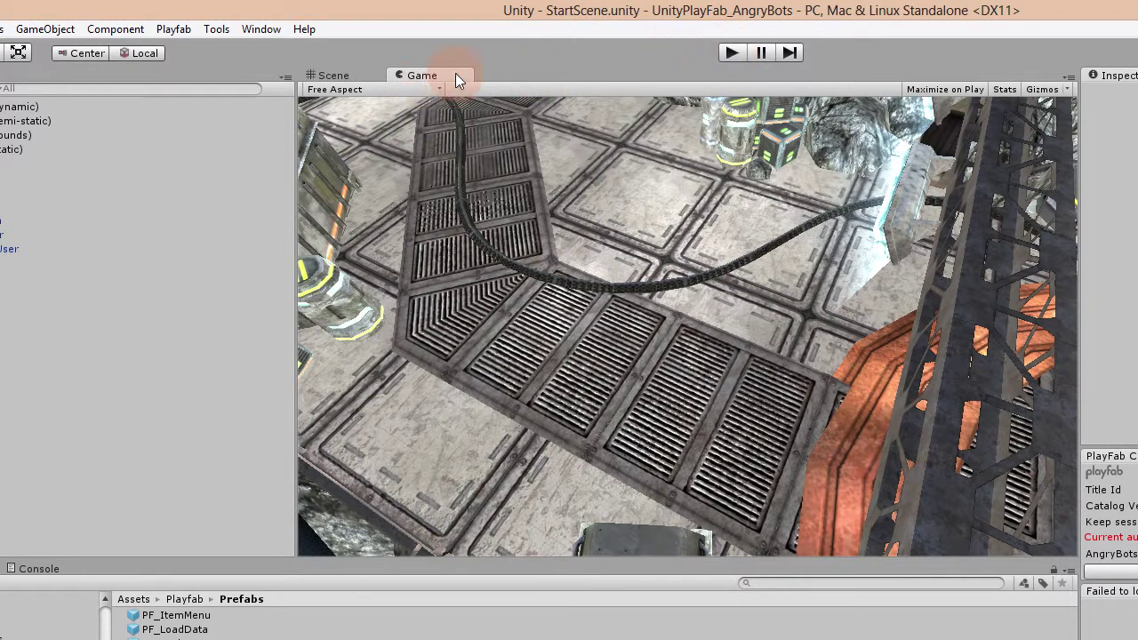
Run StartScene in the Game view and log in to the PlayFab User Login form with the account's user name and password.
click(729, 54)
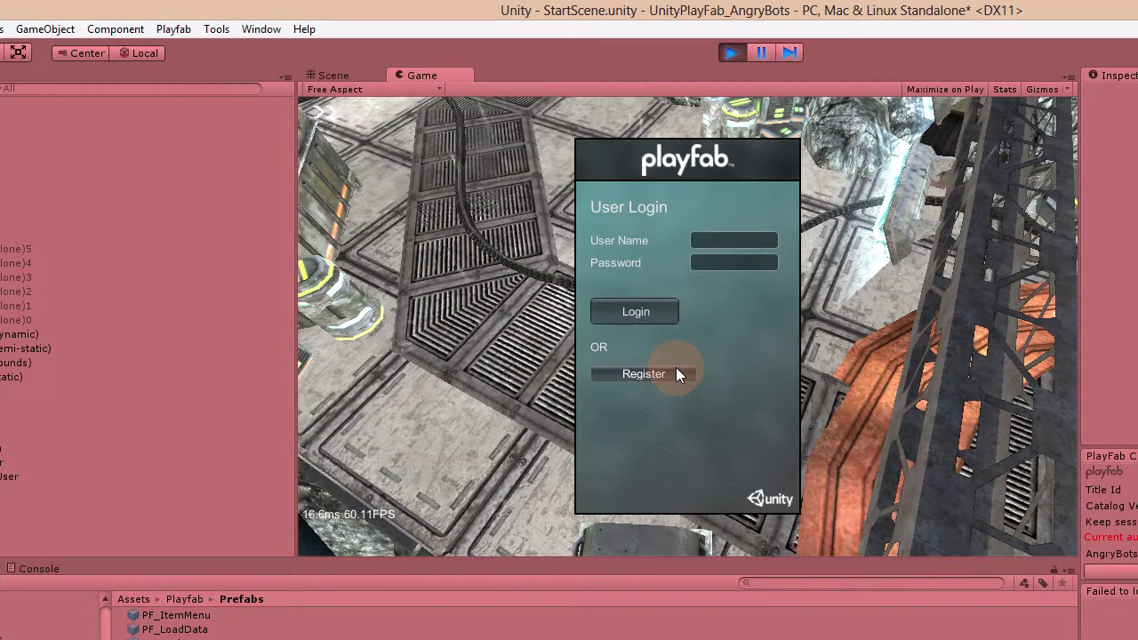
click(726, 240)
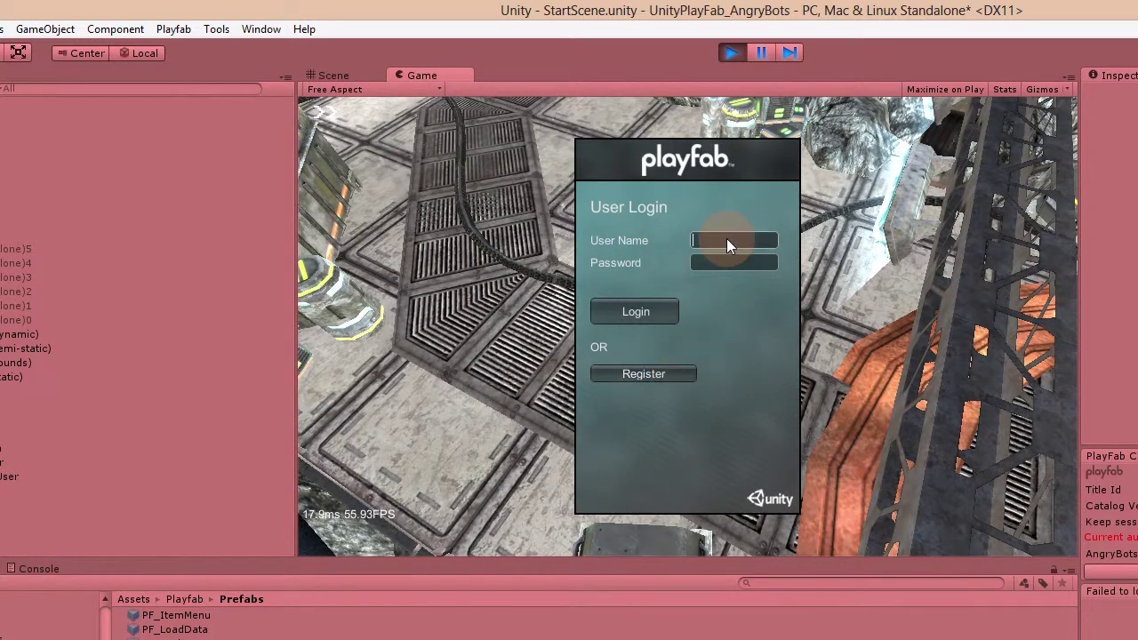
text(markv)
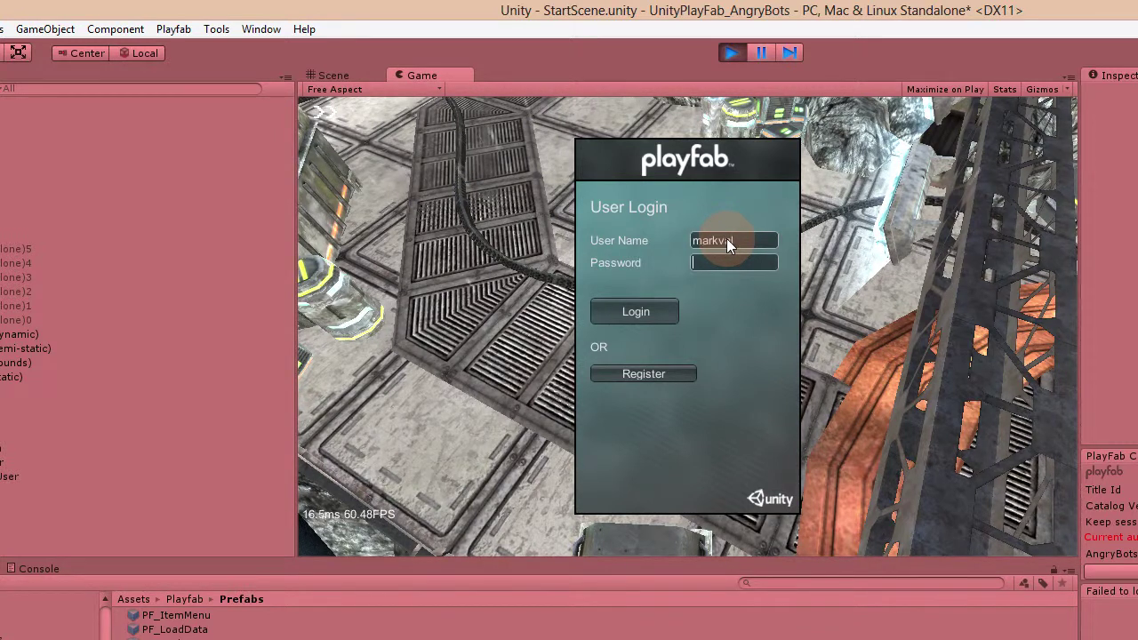
key(Tab)
text(*****)
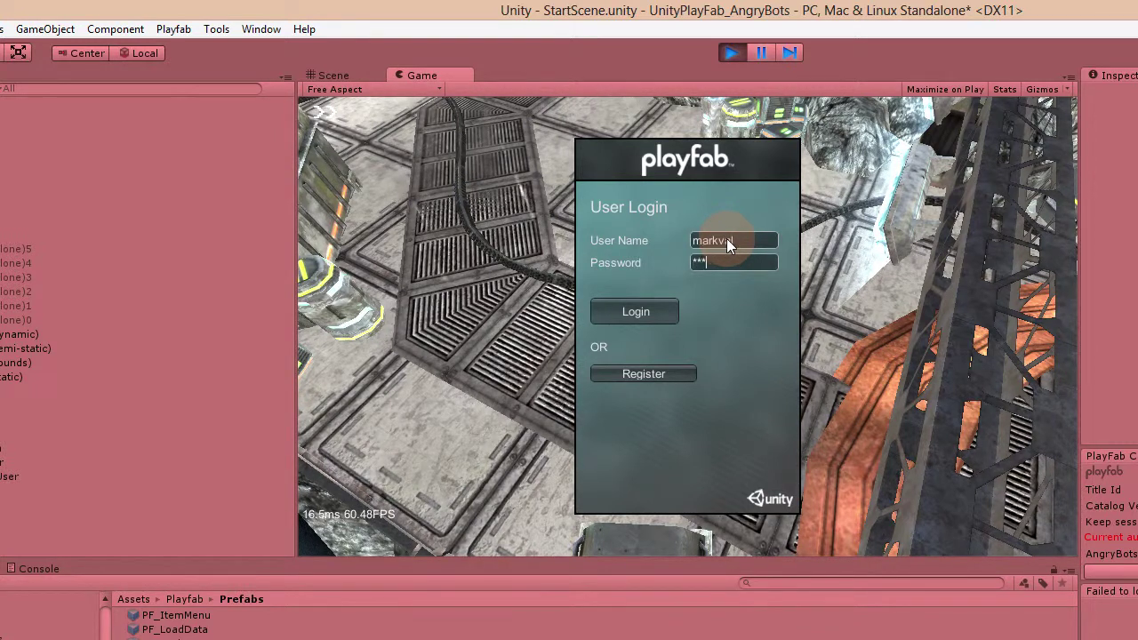
text(*)
click(632, 309)
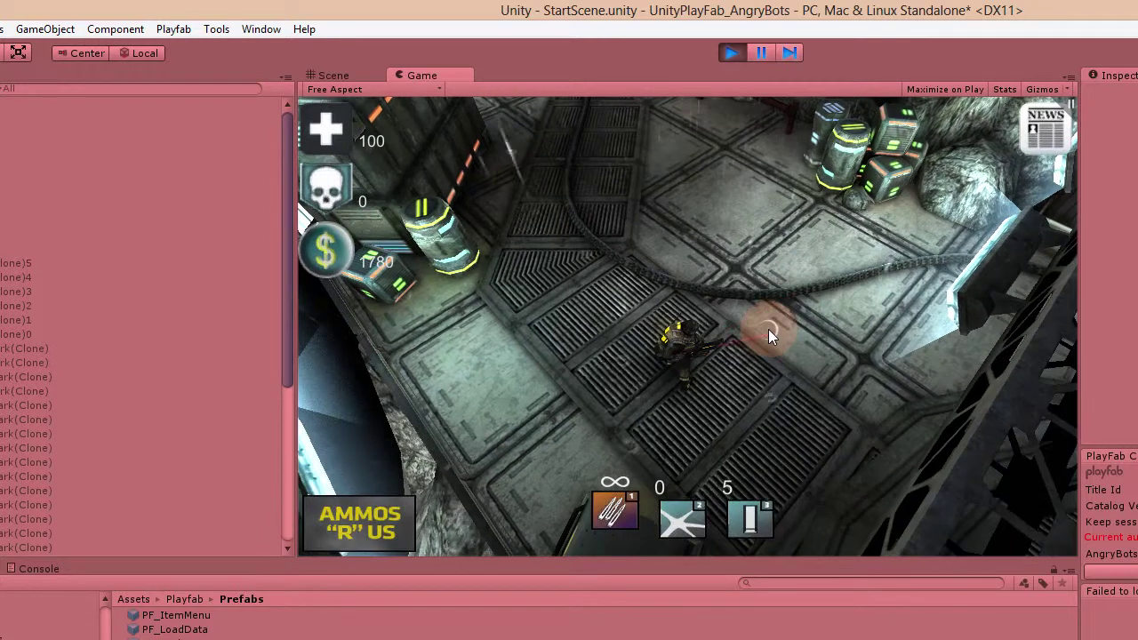
Move the character through the level and shoot the nearby enemy bots with the default weapon.
key(d)
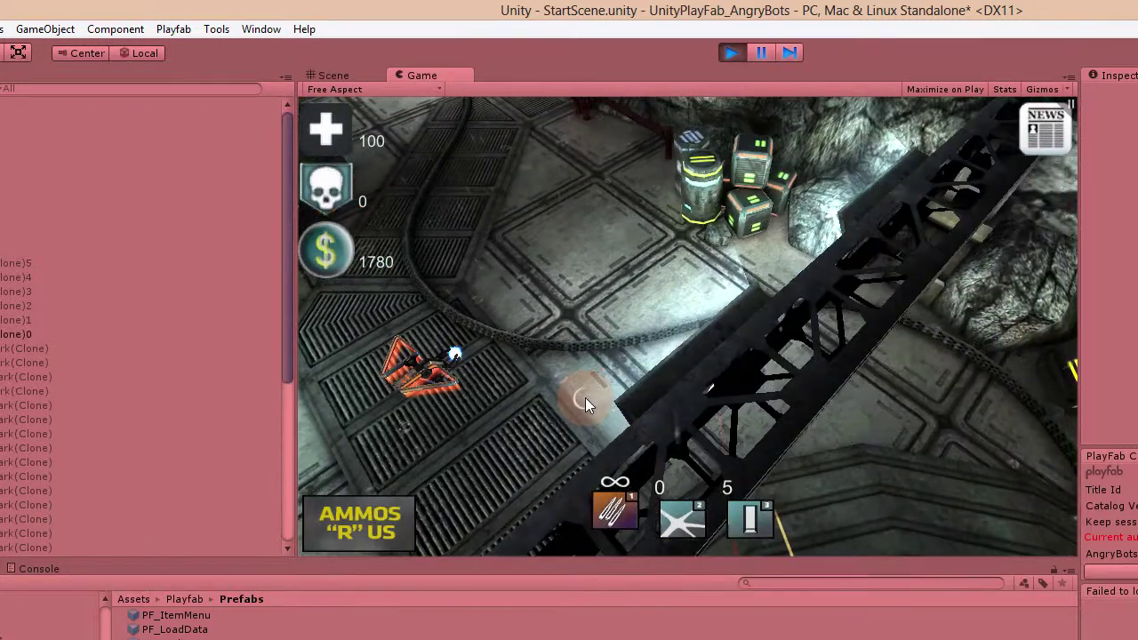
drag(585, 397, 610, 352)
key(a)
key(s)
key(d)
key(d)
key(s)
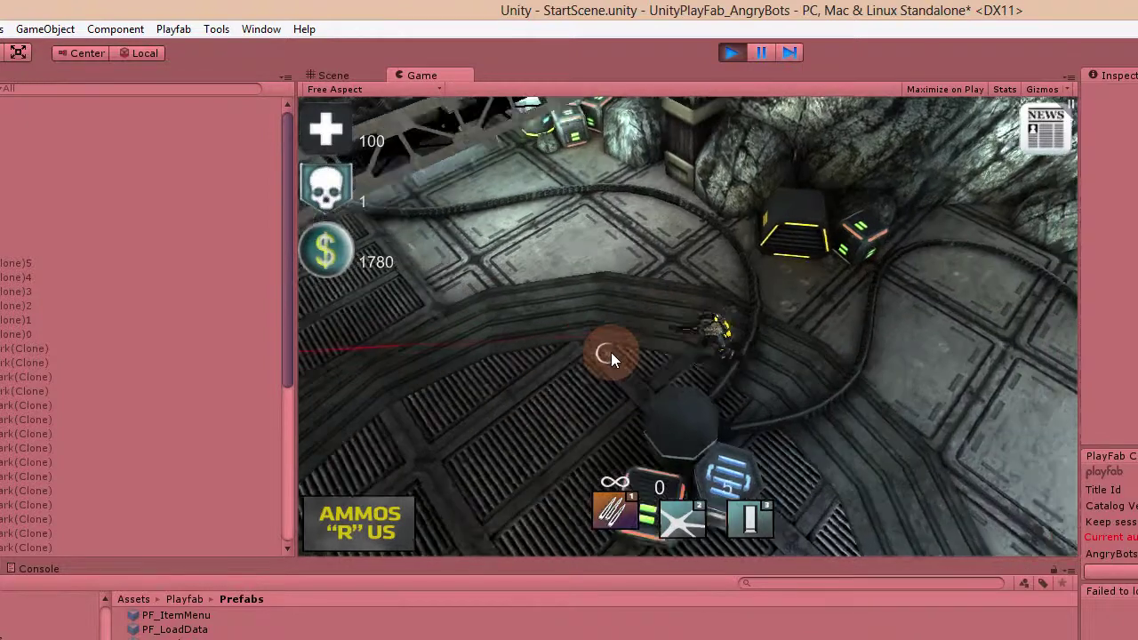
key(d)
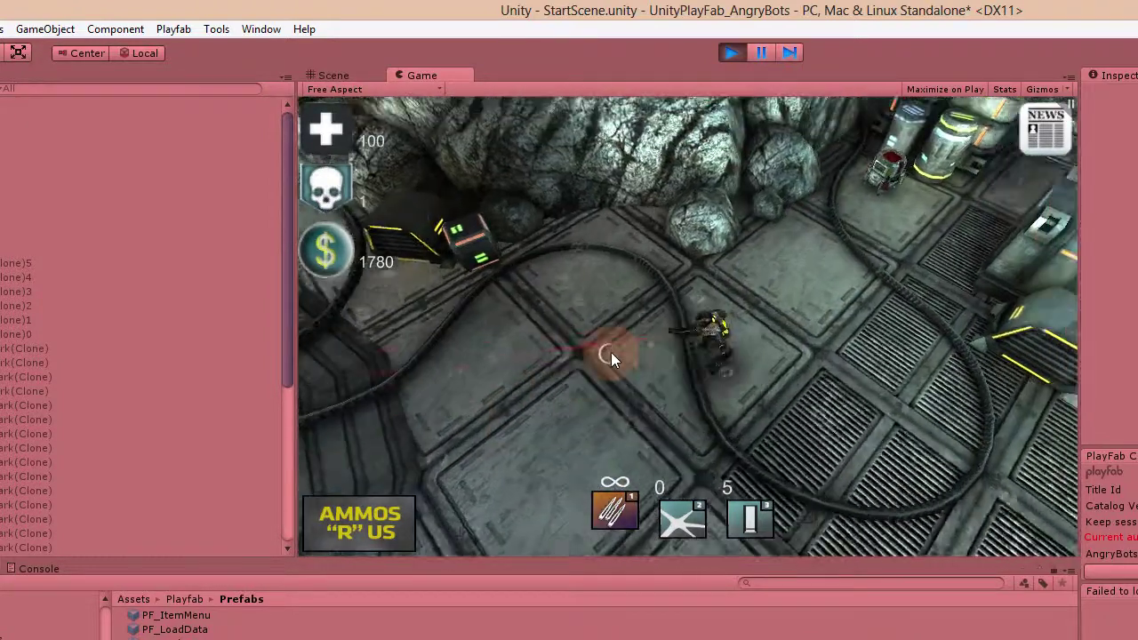
key(s)
key(a)
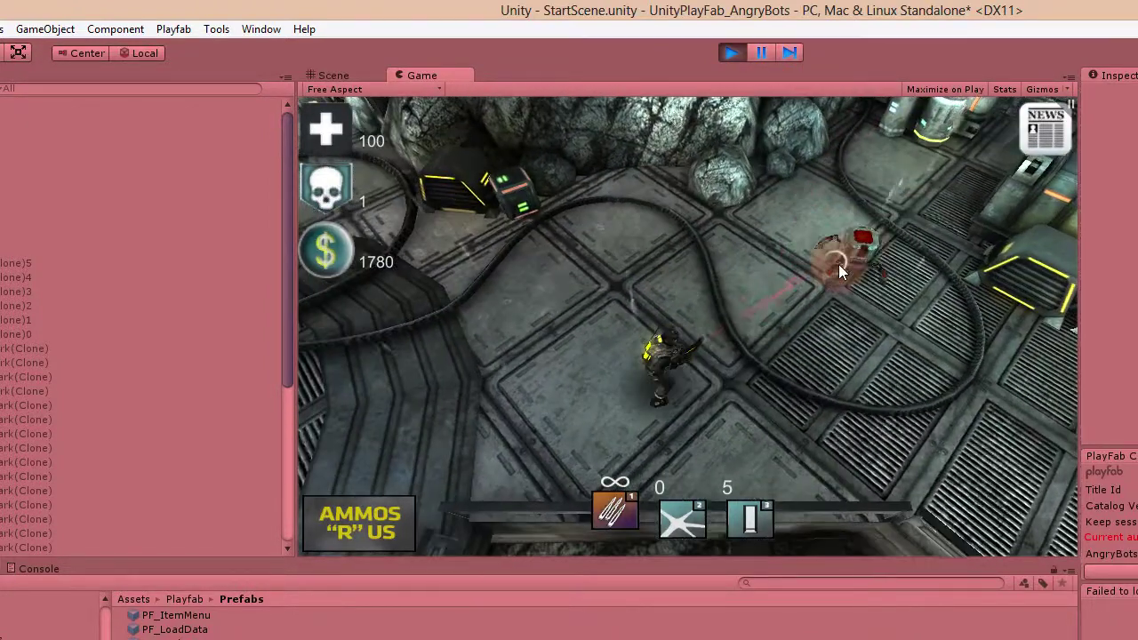
drag(839, 264, 796, 249)
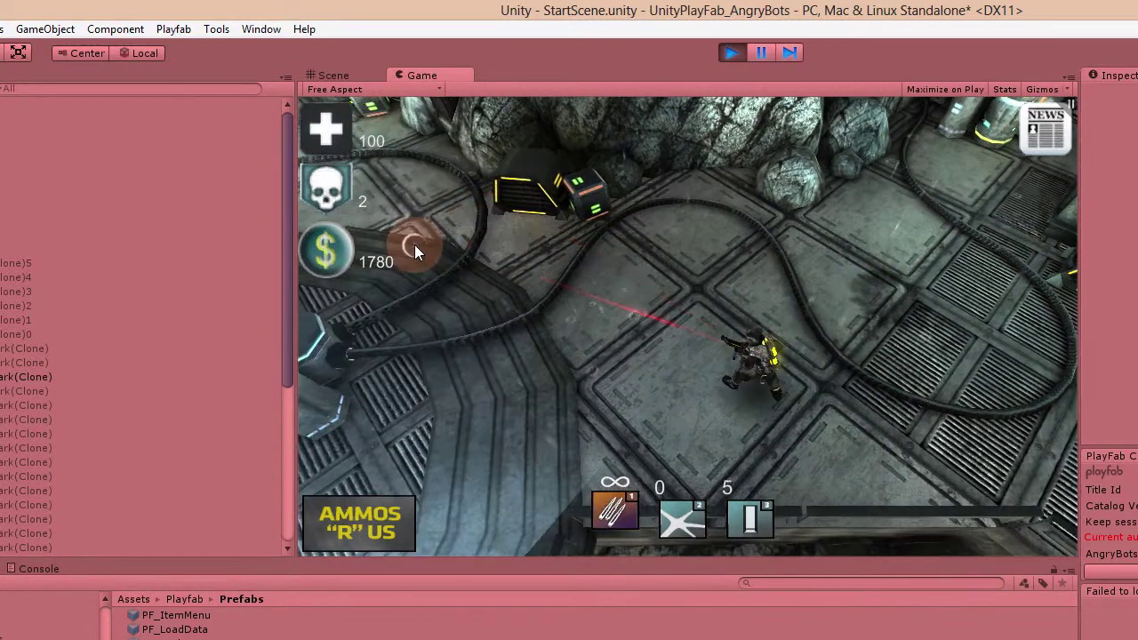
View the Ammos "R" Us store offers and the in-game PlayFab news, closing each window after viewing.
mouse_move(338, 252)
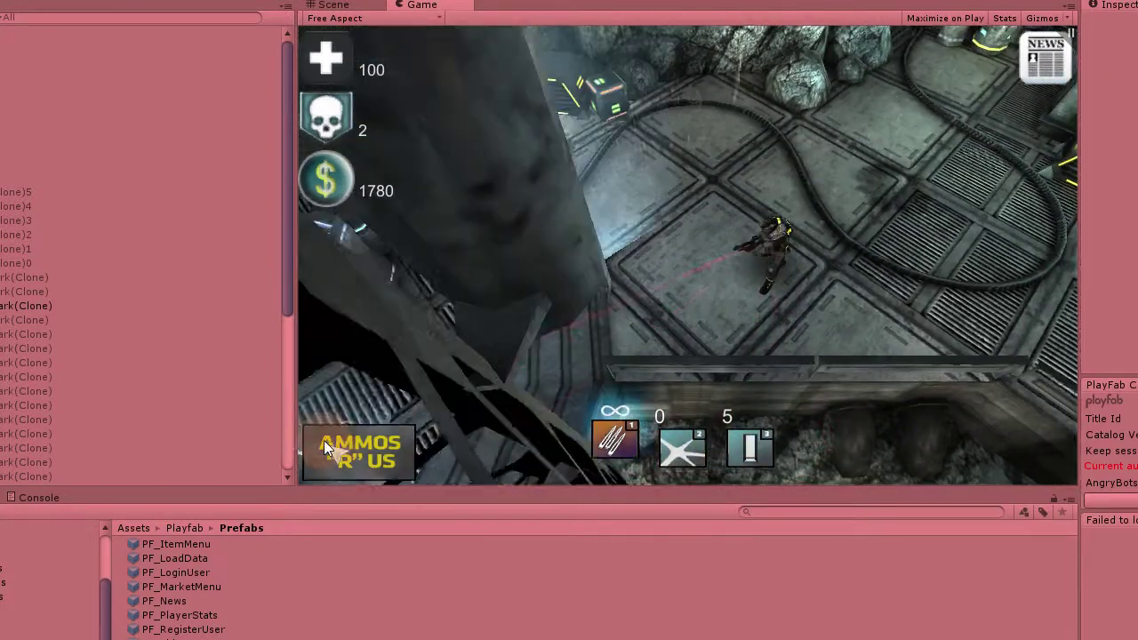
click(331, 454)
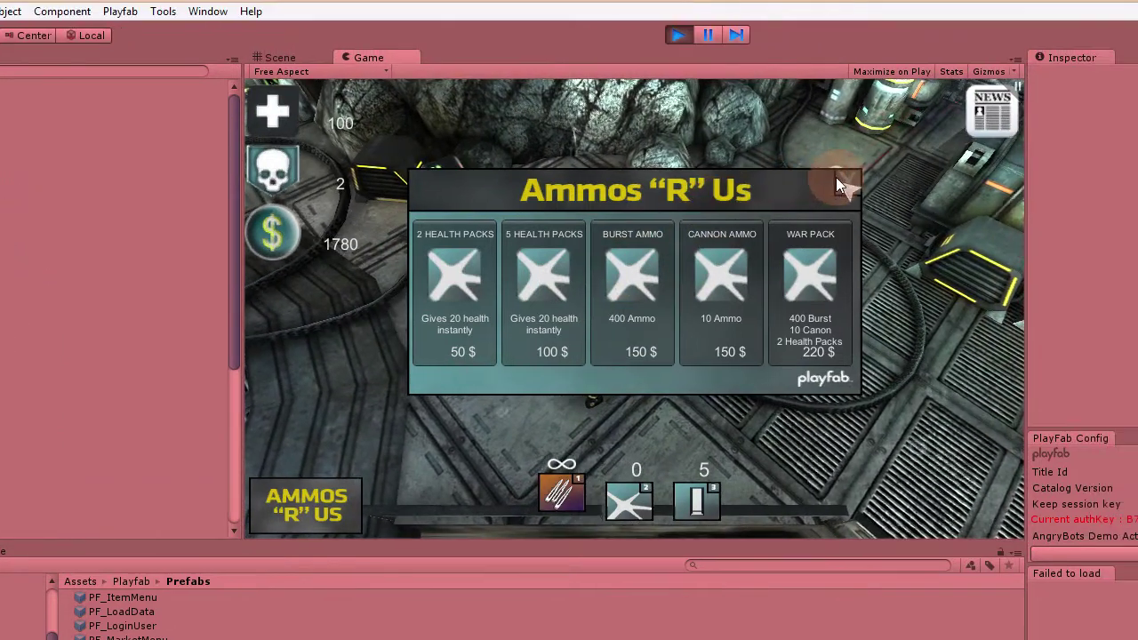
click(843, 176)
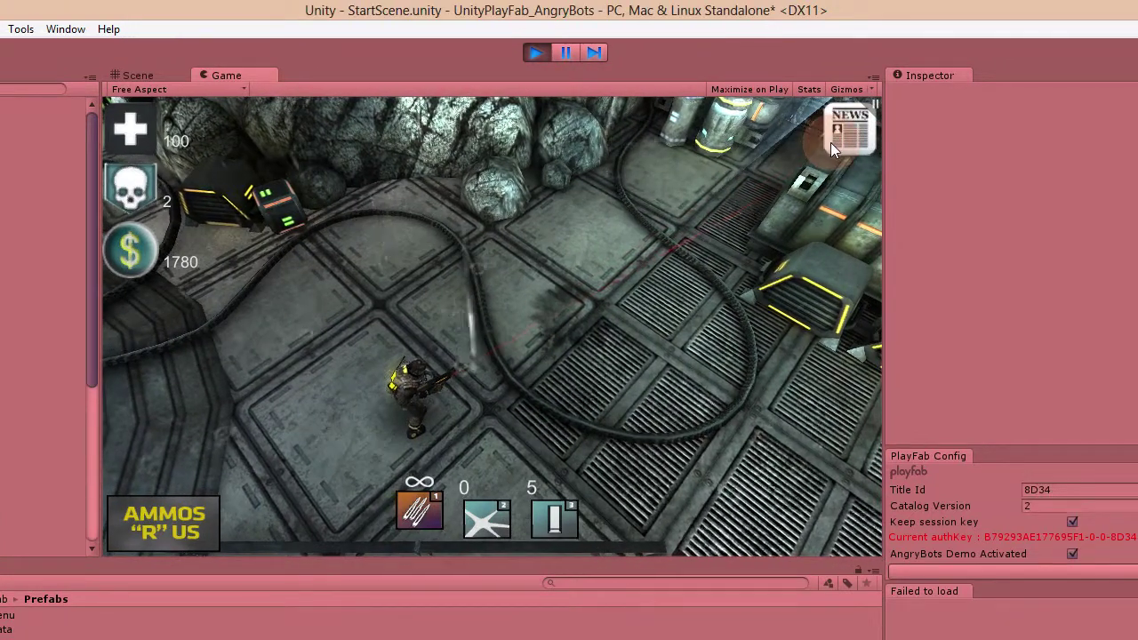
click(831, 142)
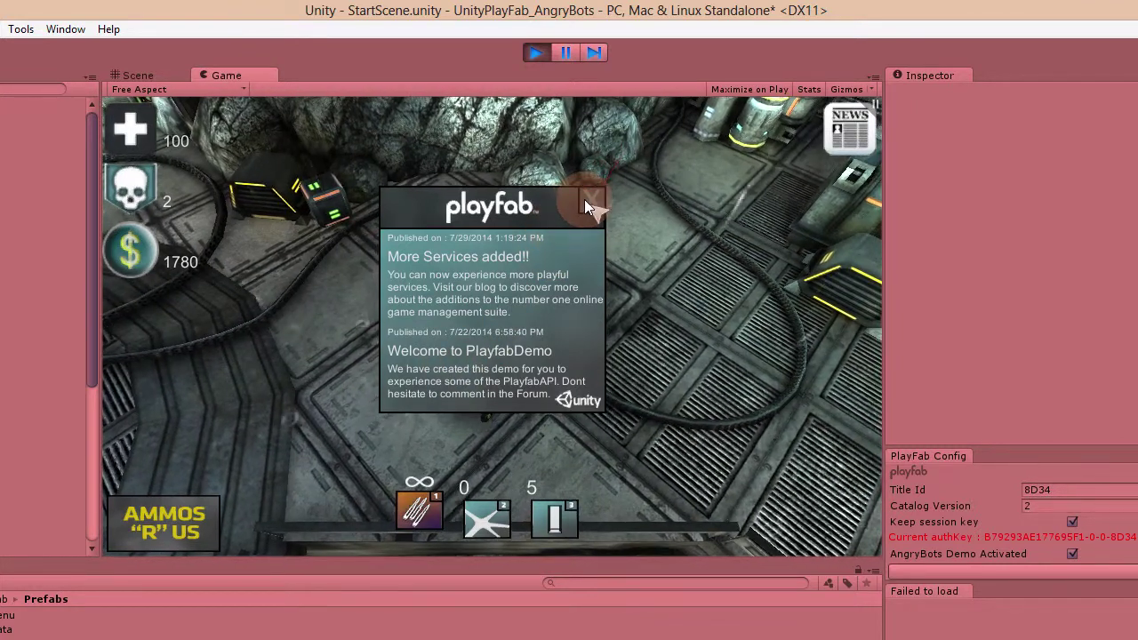
click(591, 201)
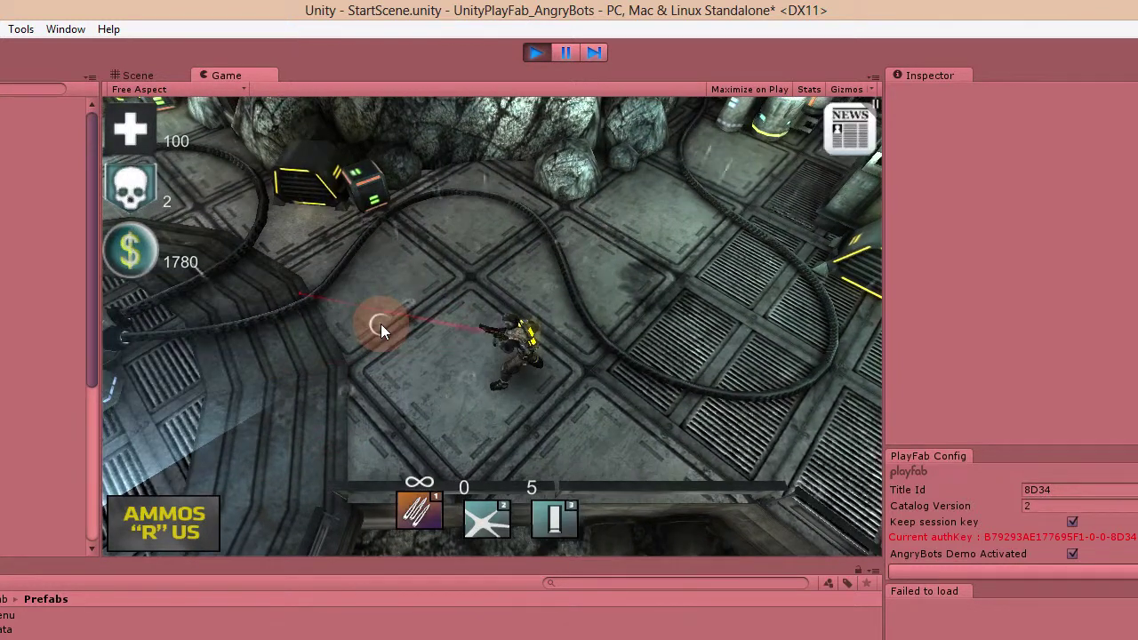
Equip the cannon in weapon slot 3, run across the level to find a spider bot and shoot it.
key(2)
key(a)
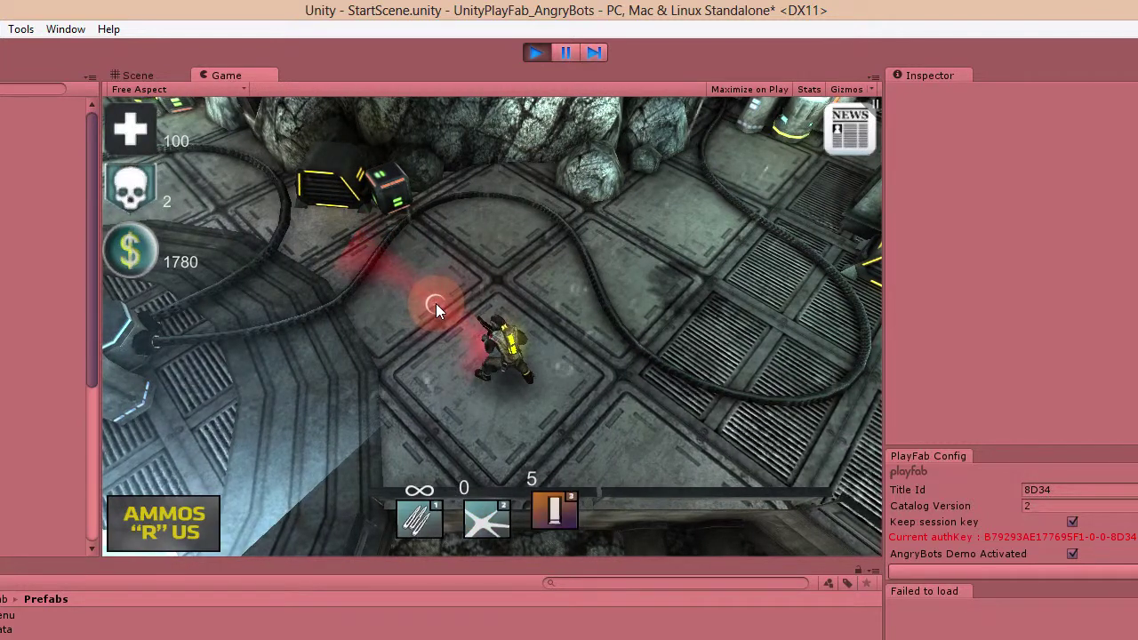
key(3)
key(w)
key(a)
key(a)
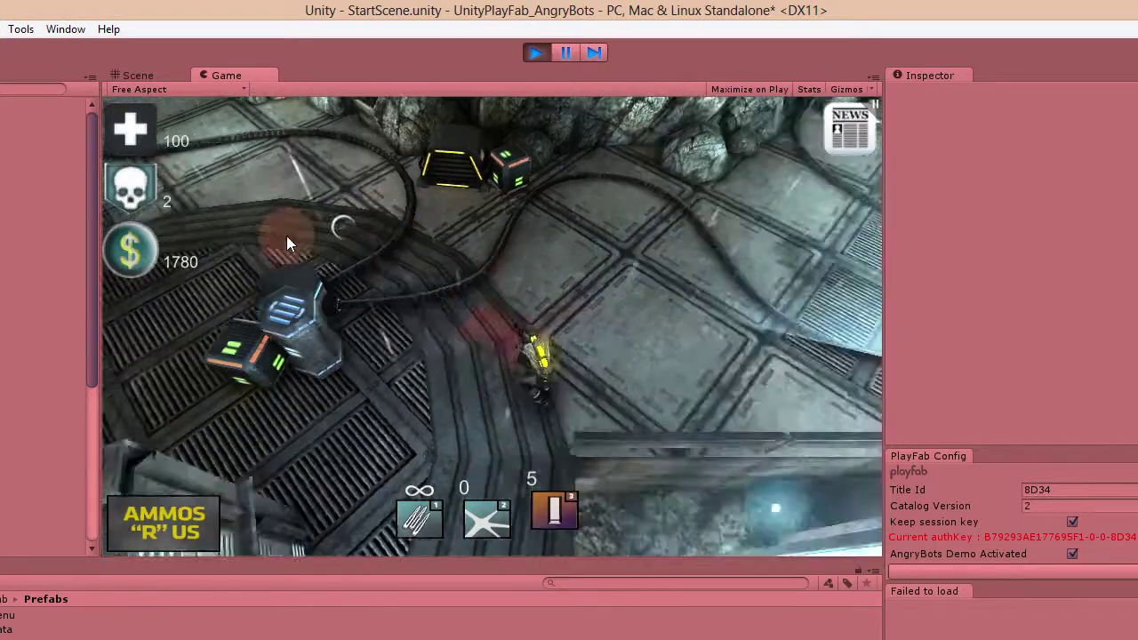
key(w)
key(a)
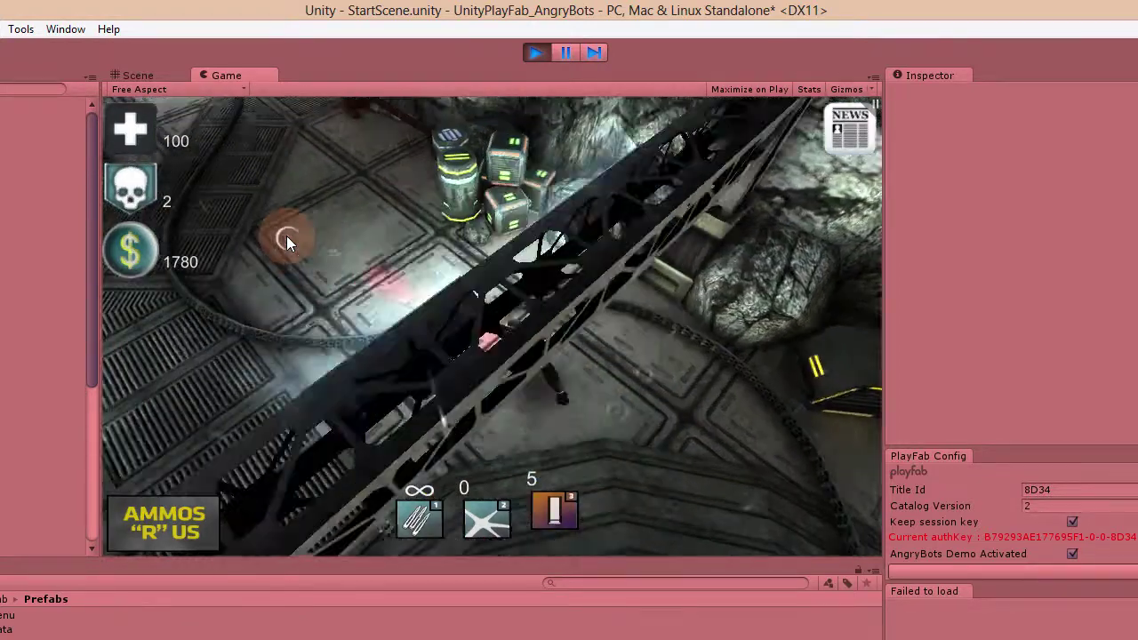
key(w)
key(a)
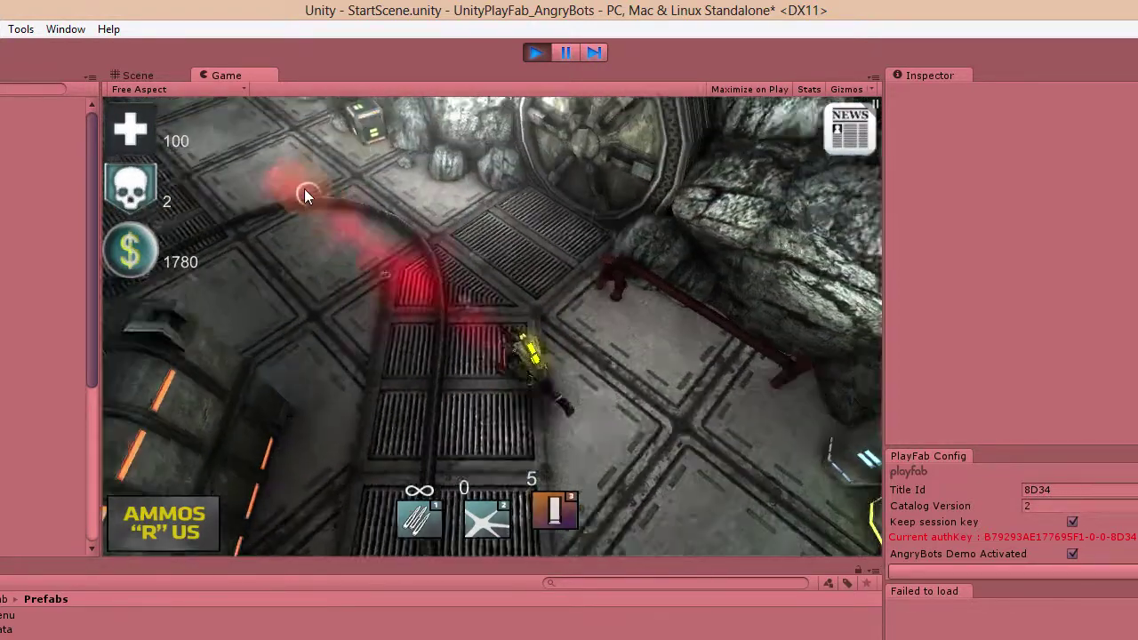
key(w)
key(a)
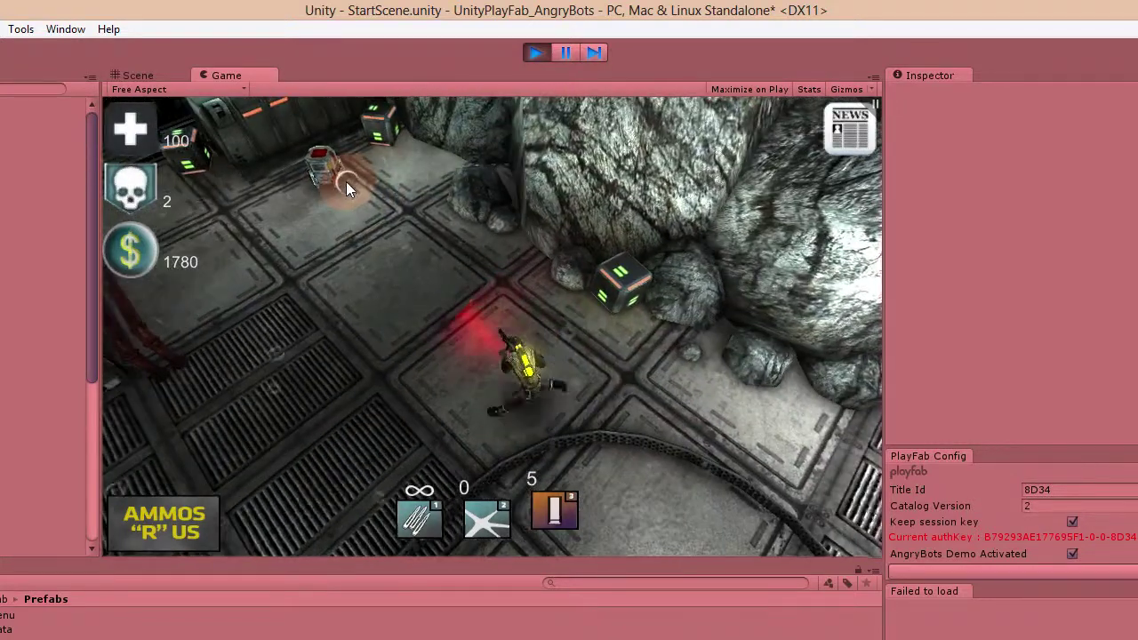
key(s)
key(d)
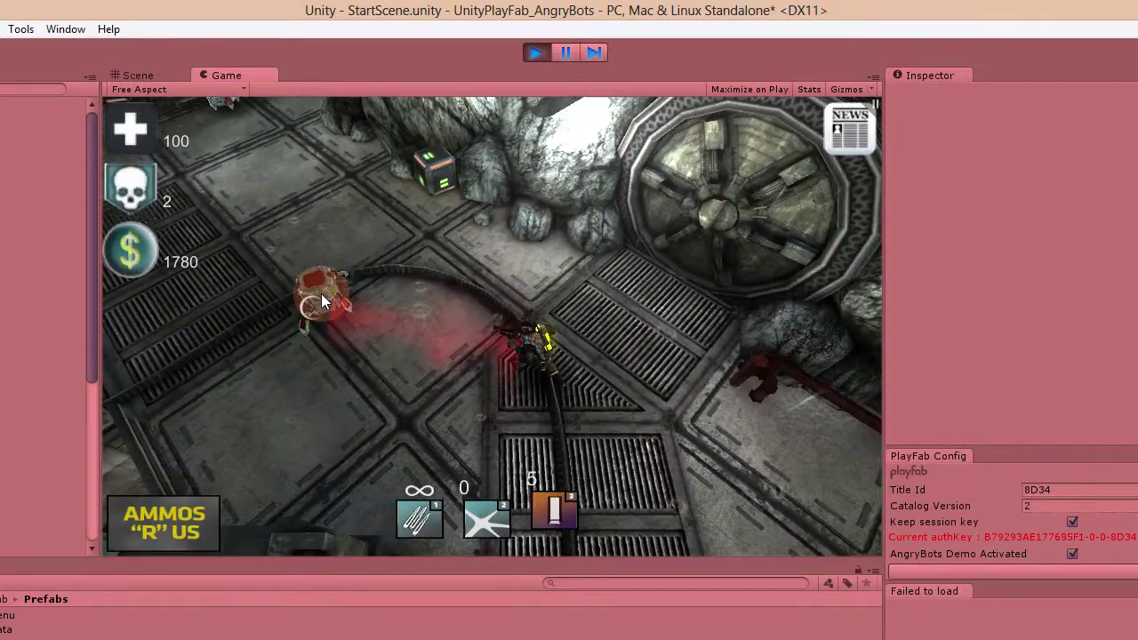
click(326, 286)
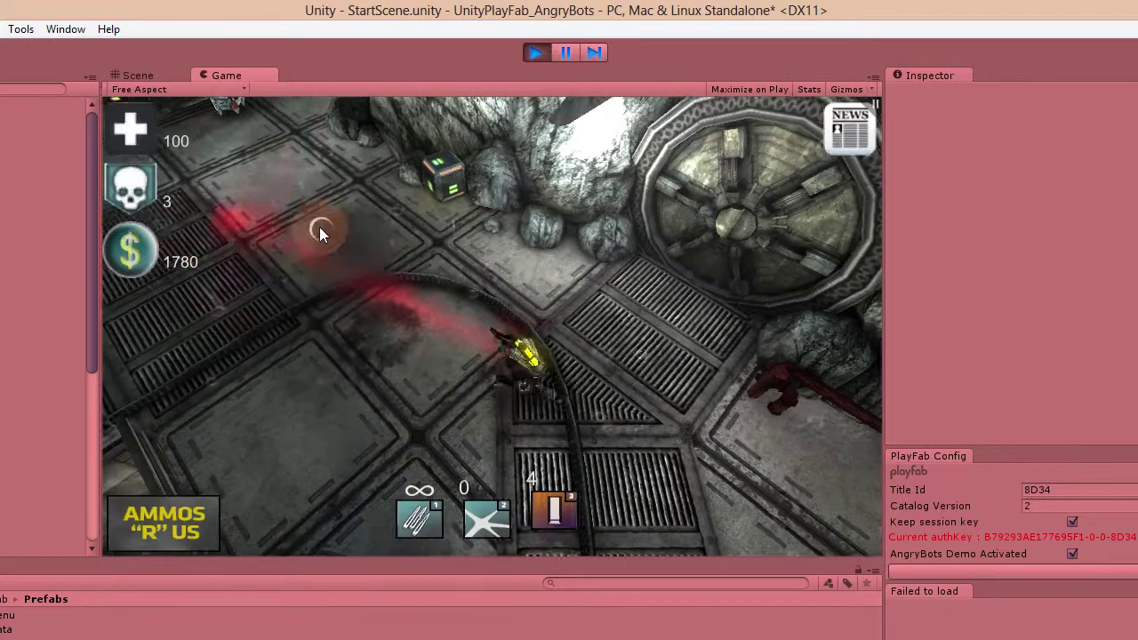
Advance toward the bot near the large container and fire two cannon shots at it.
key(a)
key(w)
key(w)
key(a)
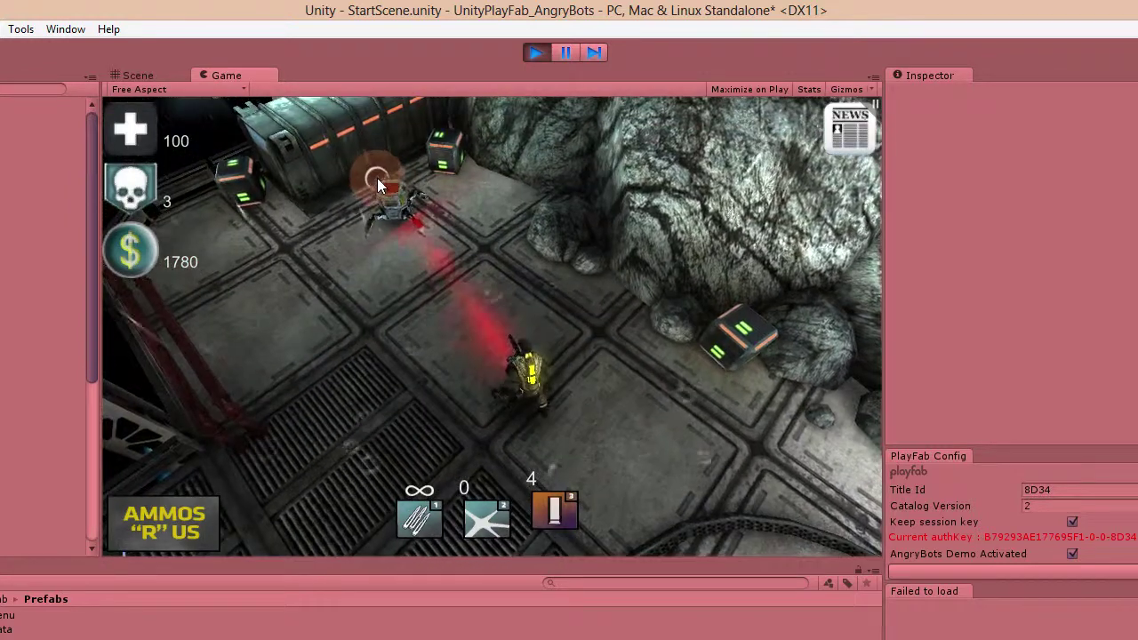
click(377, 180)
click(403, 239)
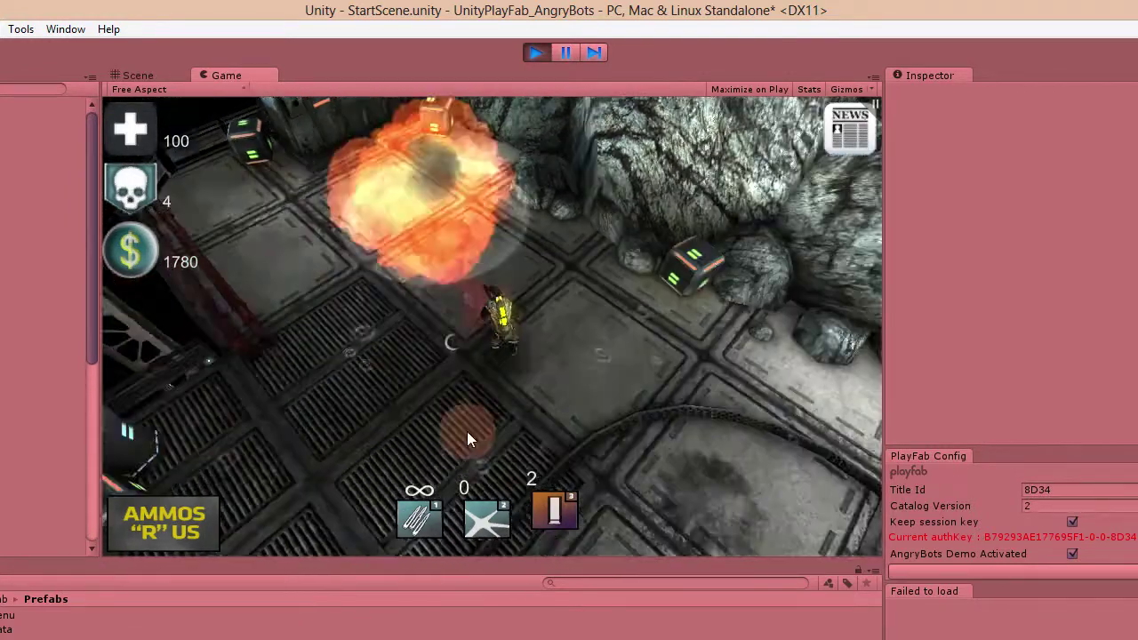
Run back and forth across the platform and fire one more cannon shot near the rocks.
key(s)
key(d)
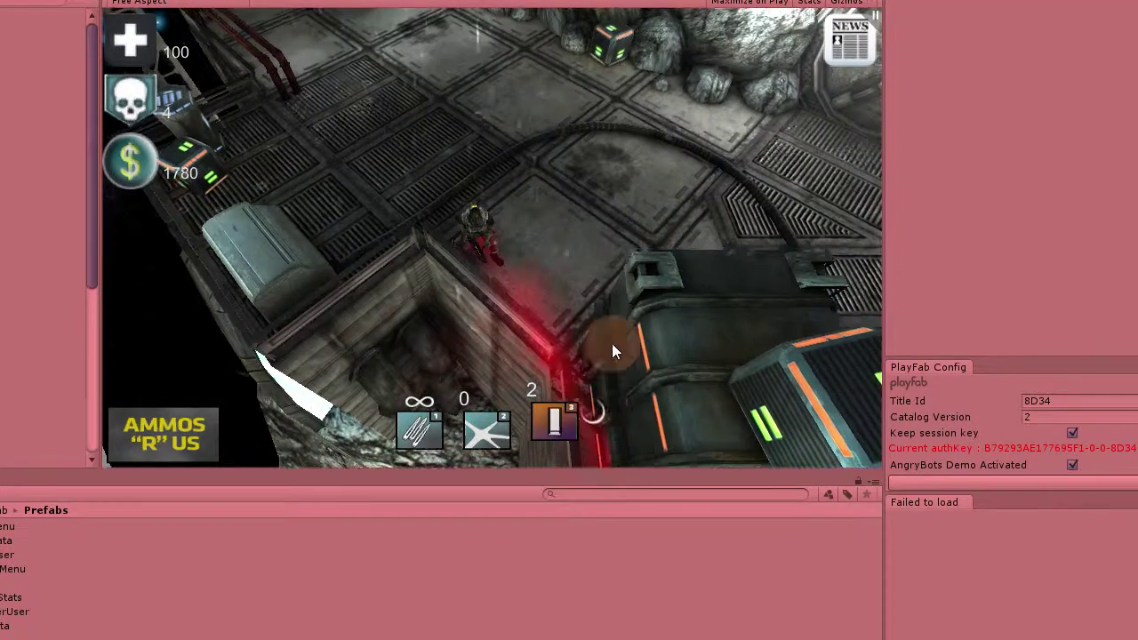
key(w)
key(a)
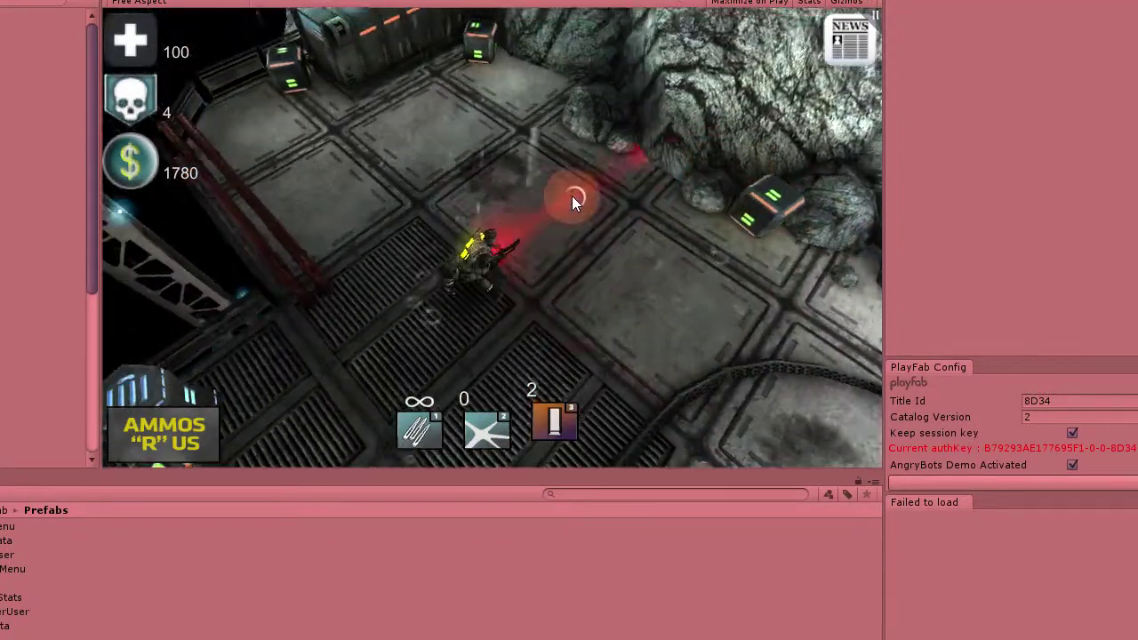
drag(572, 196, 571, 195)
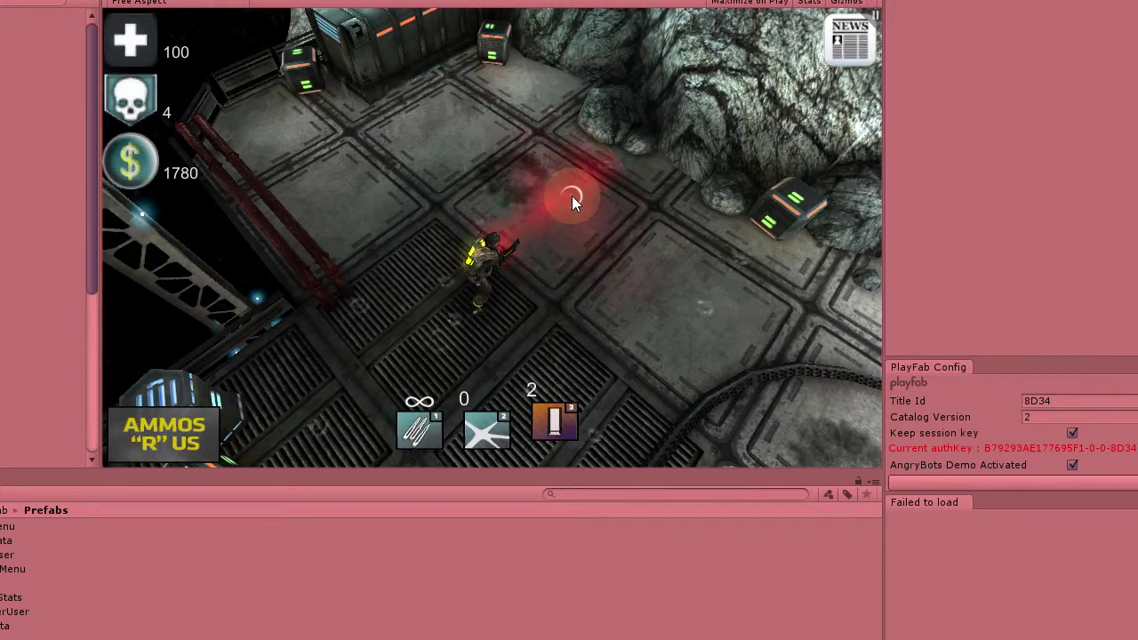
key(a)
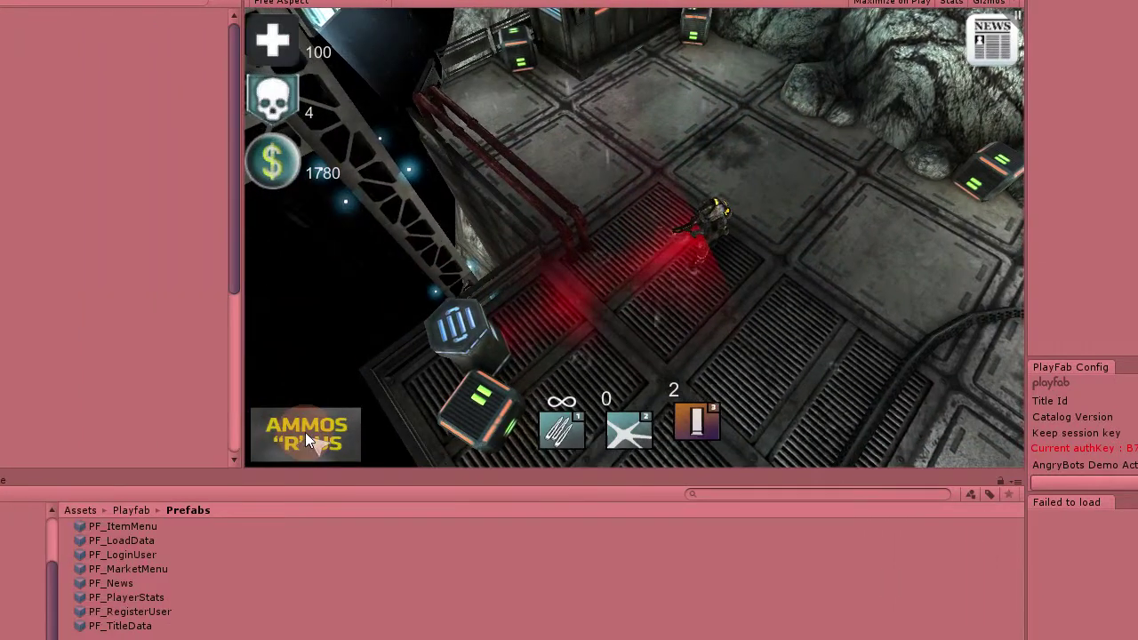
Buy the 400 Burst Ammo for 150 $ from the Ammos "R" Us store, close it and fire the burst weapon.
click(233, 432)
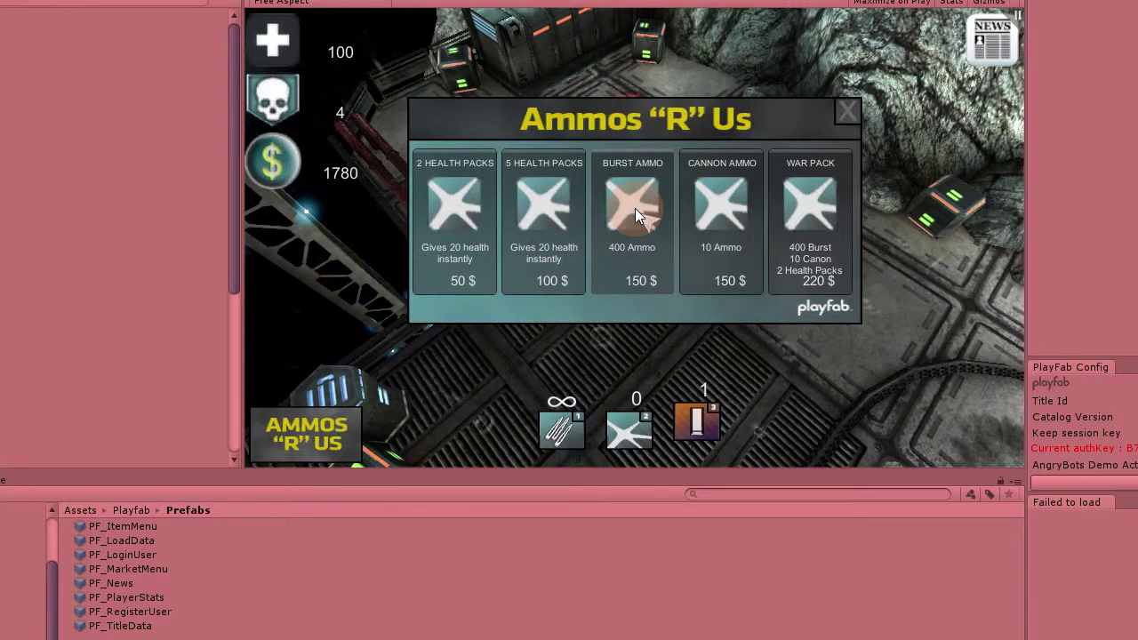
click(635, 208)
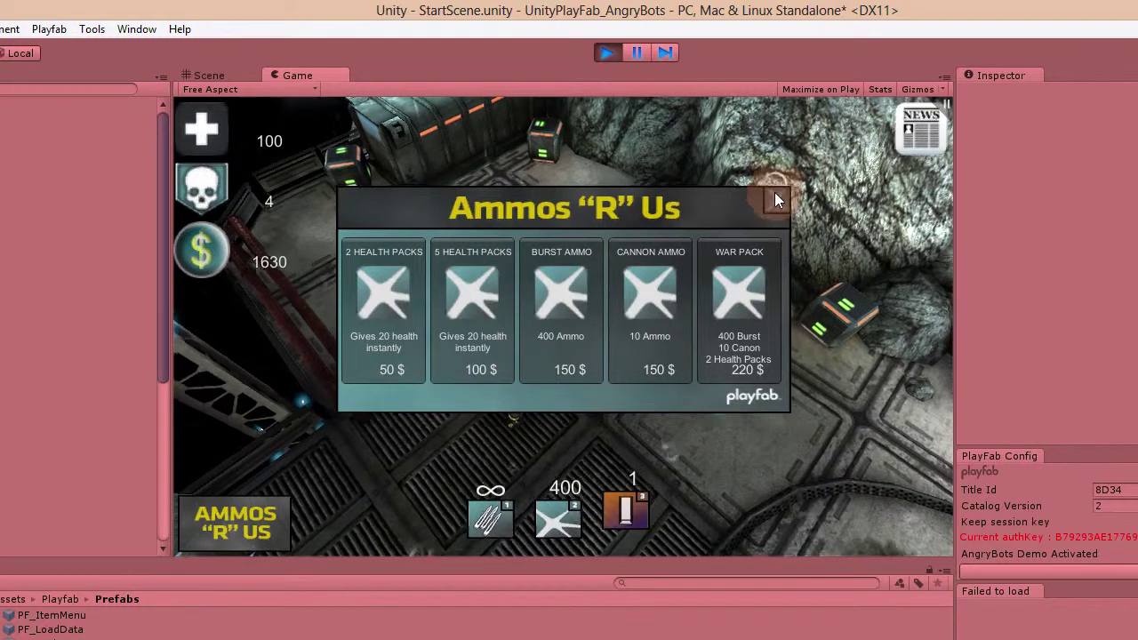
click(774, 199)
drag(544, 229, 636, 211)
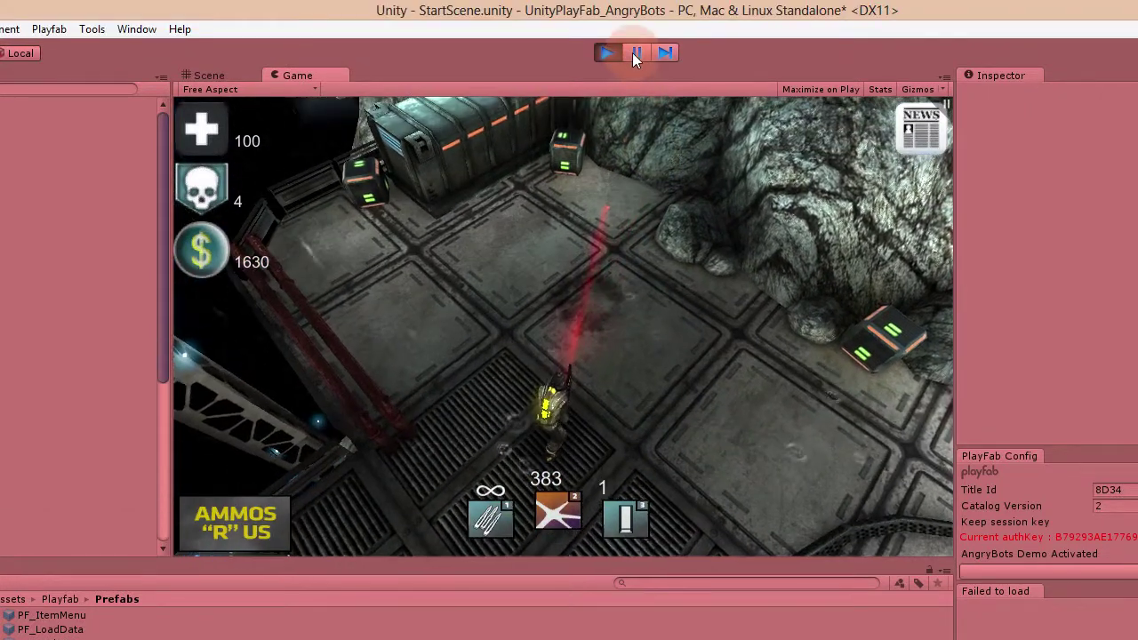
Pause the running game, switch to the AngryBots dashboard in the browser and move its window up over Unity.
click(637, 52)
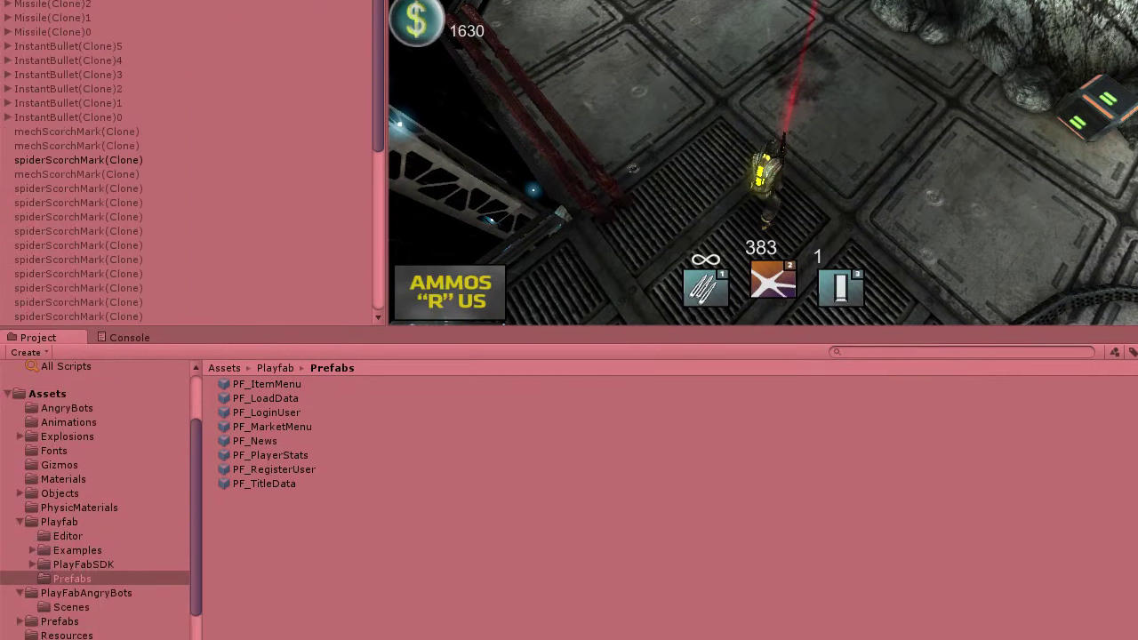
click(211, 635)
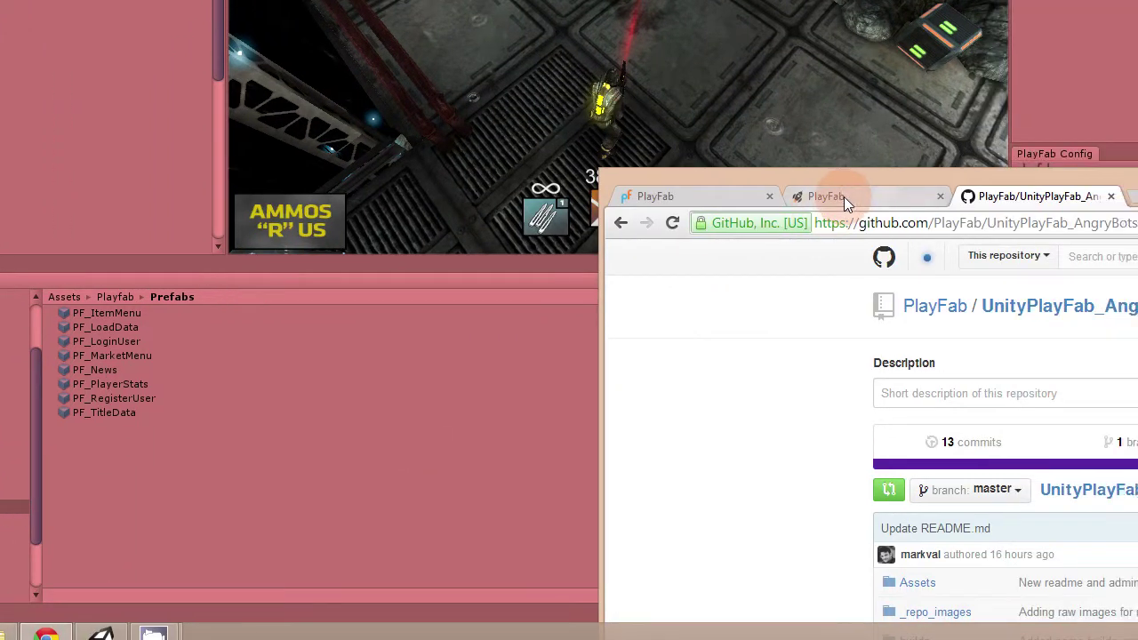
click(915, 198)
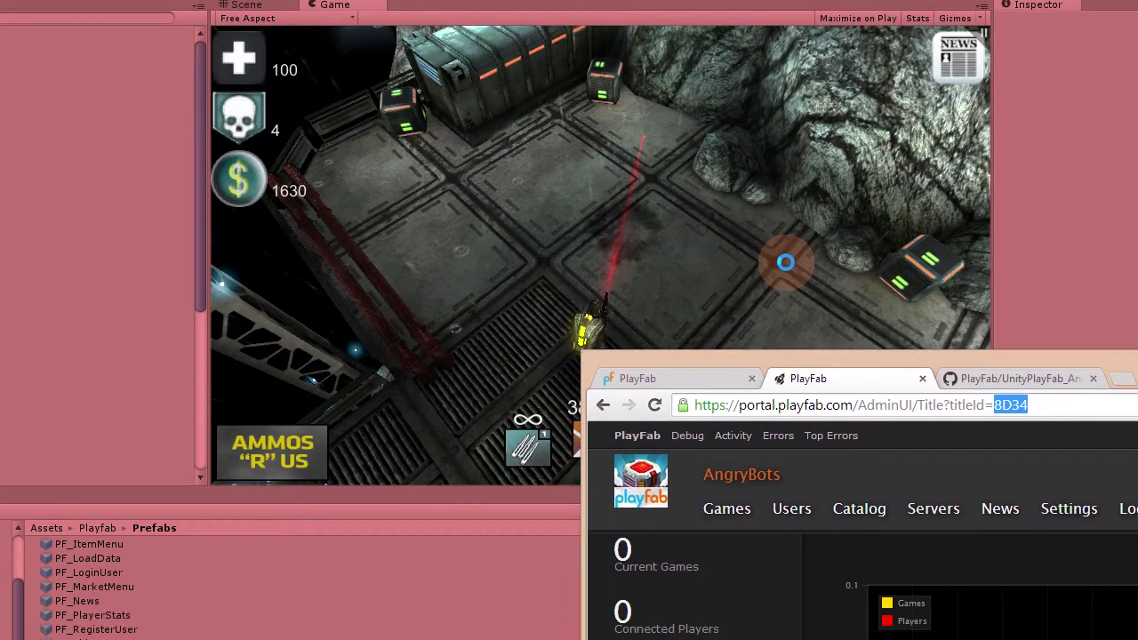
drag(773, 353, 767, 276)
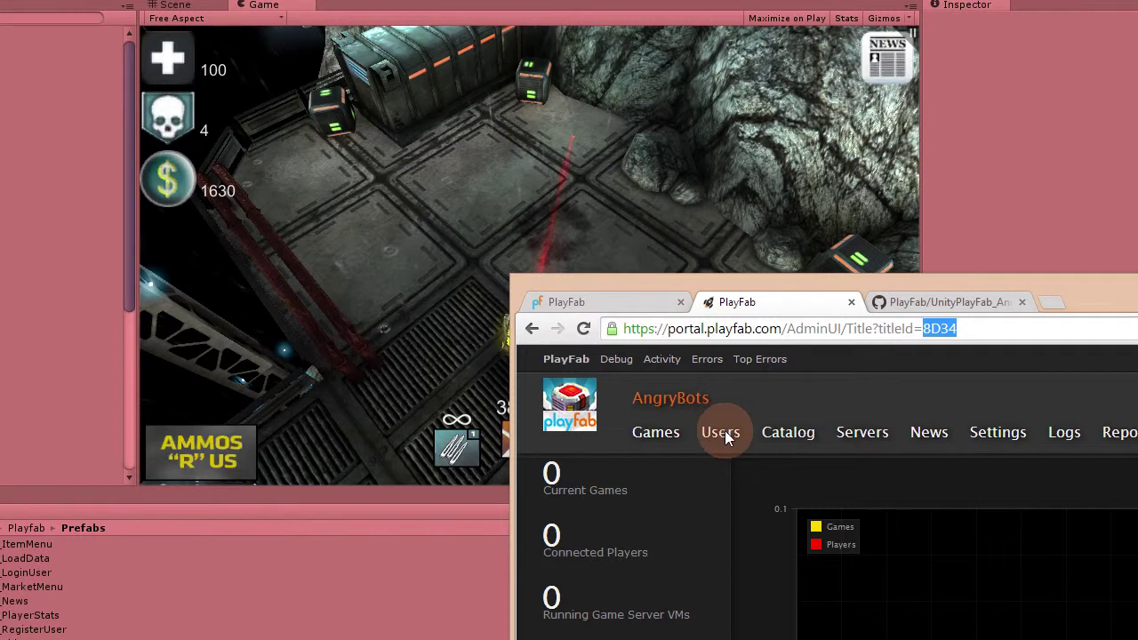
Find the player by username in the AngryBots dashboard and open the list of all that player's items.
mouse_move(724, 433)
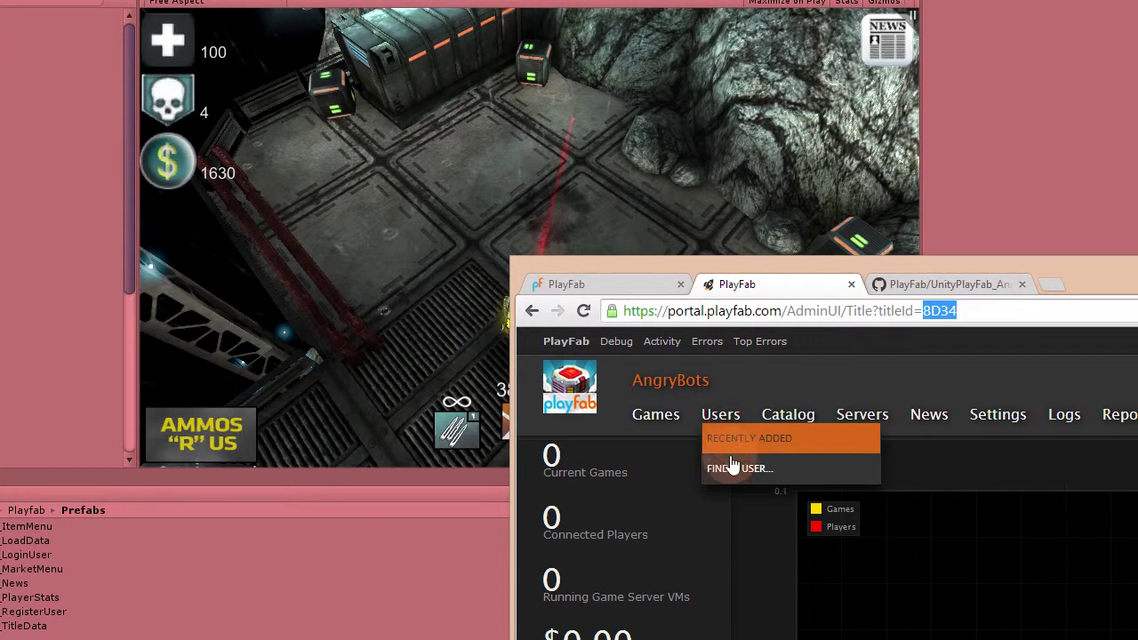
click(731, 469)
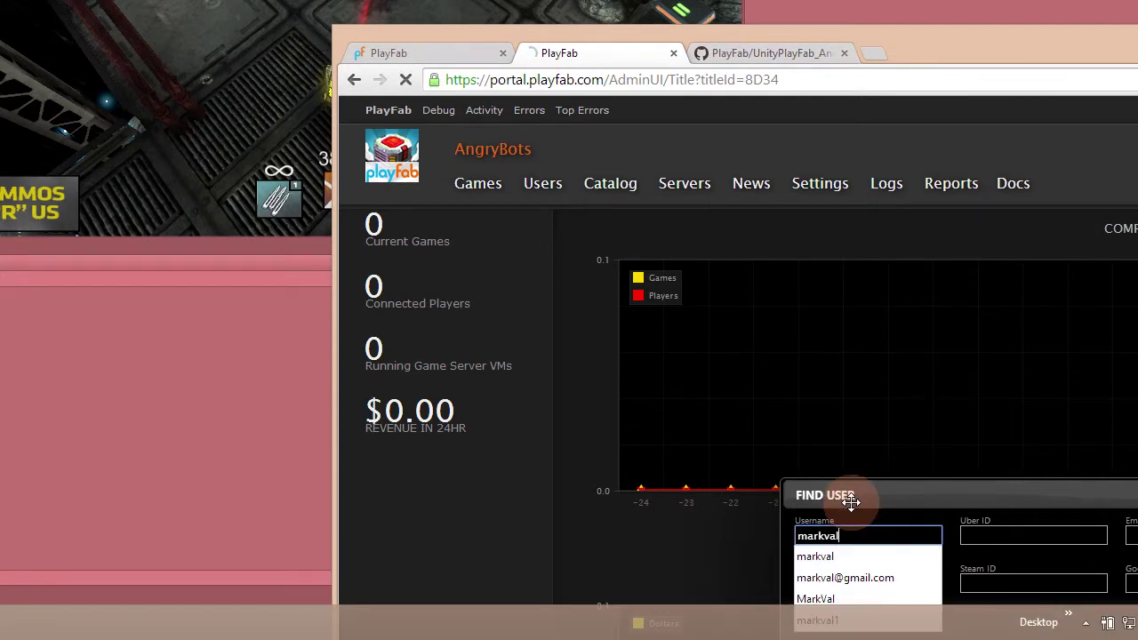
text(markval)
key(Return)
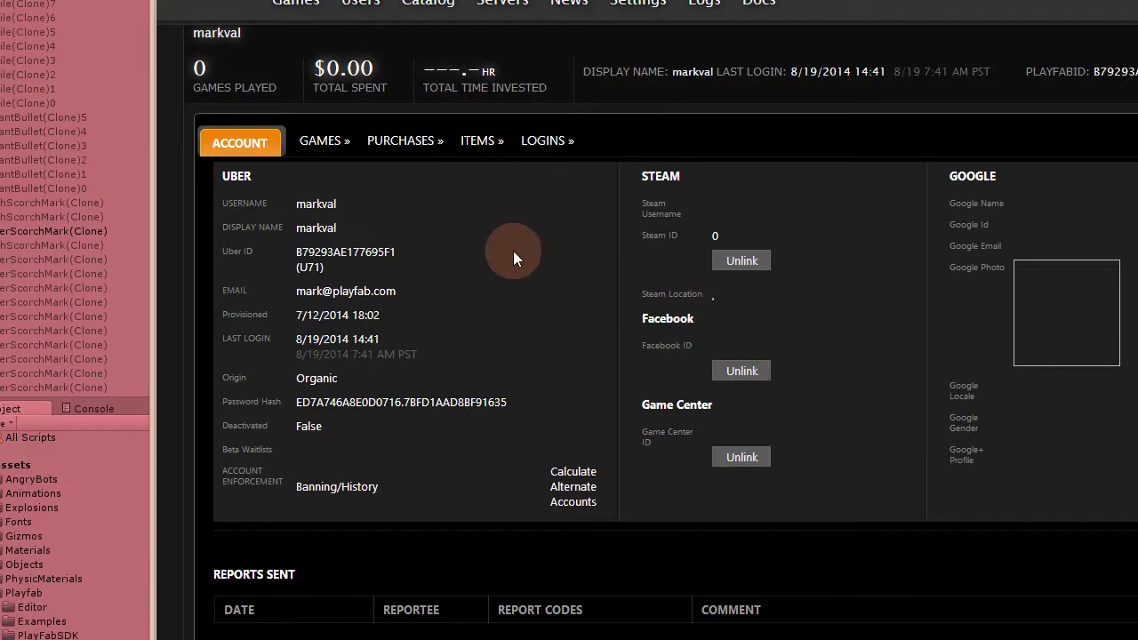
click(487, 163)
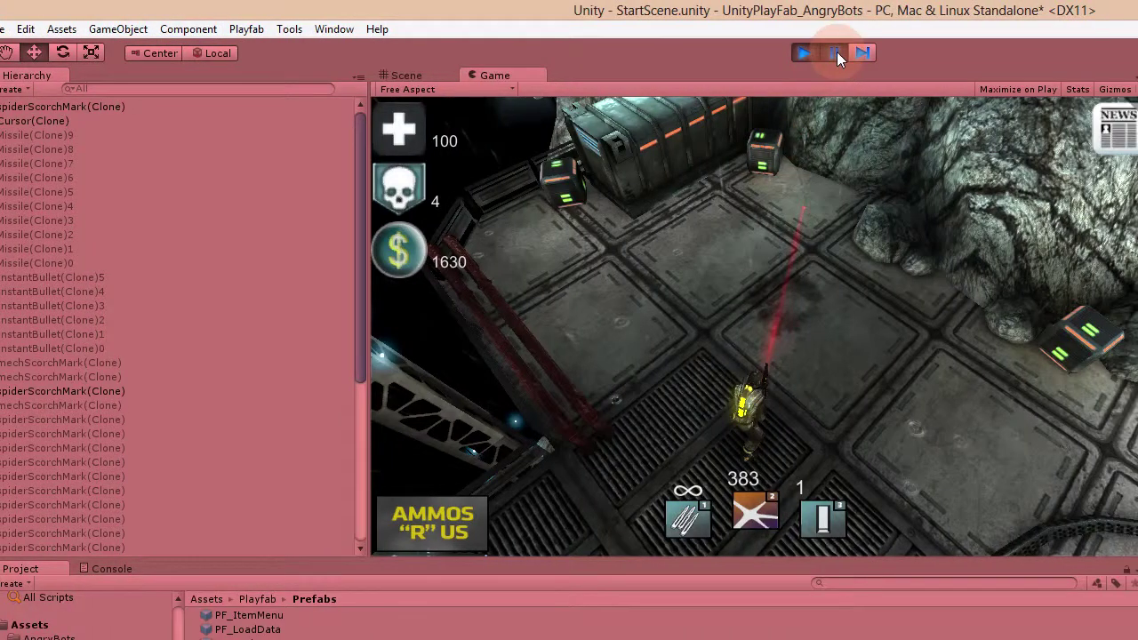
Return to Unity, resume the paused game, run toward the large round door and fire a burst near it.
click(853, 53)
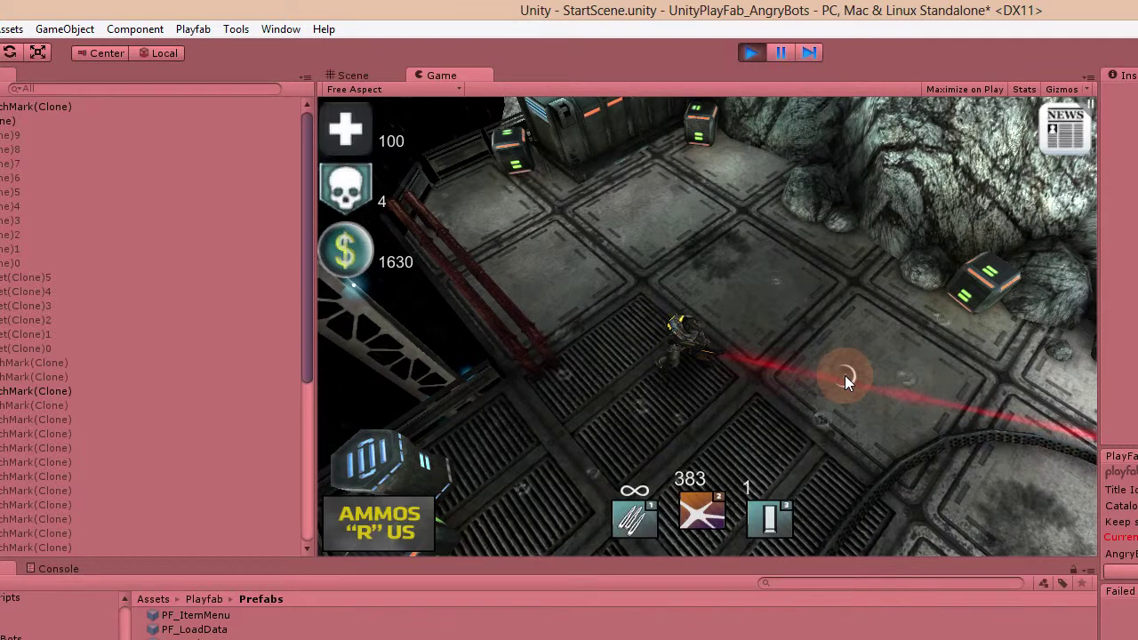
key(s)
key(d)
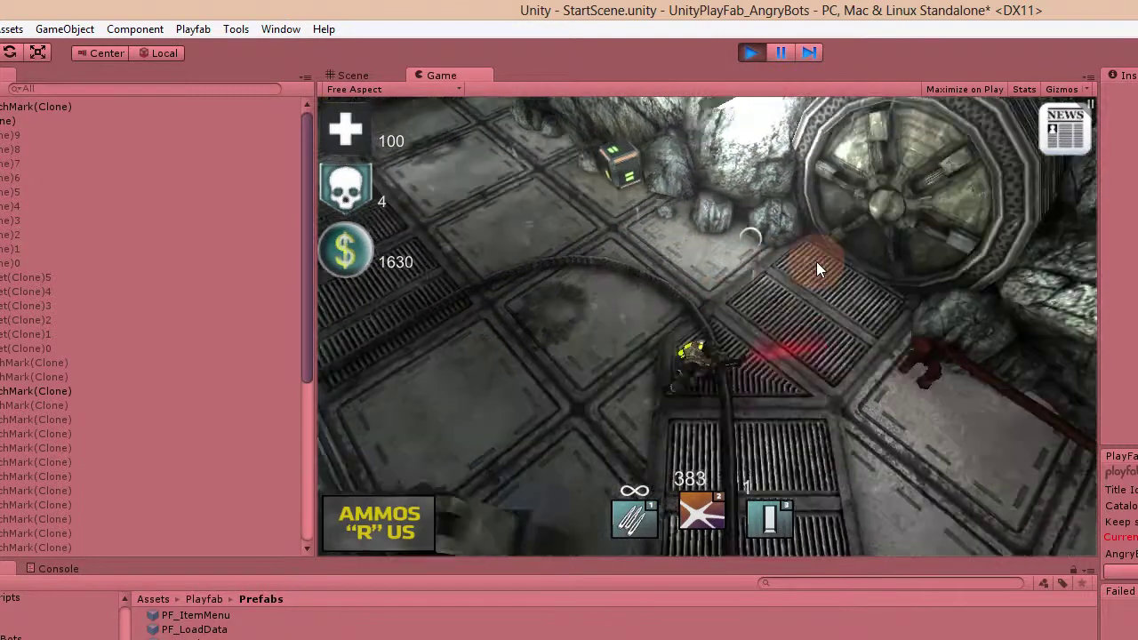
key(s)
click(767, 263)
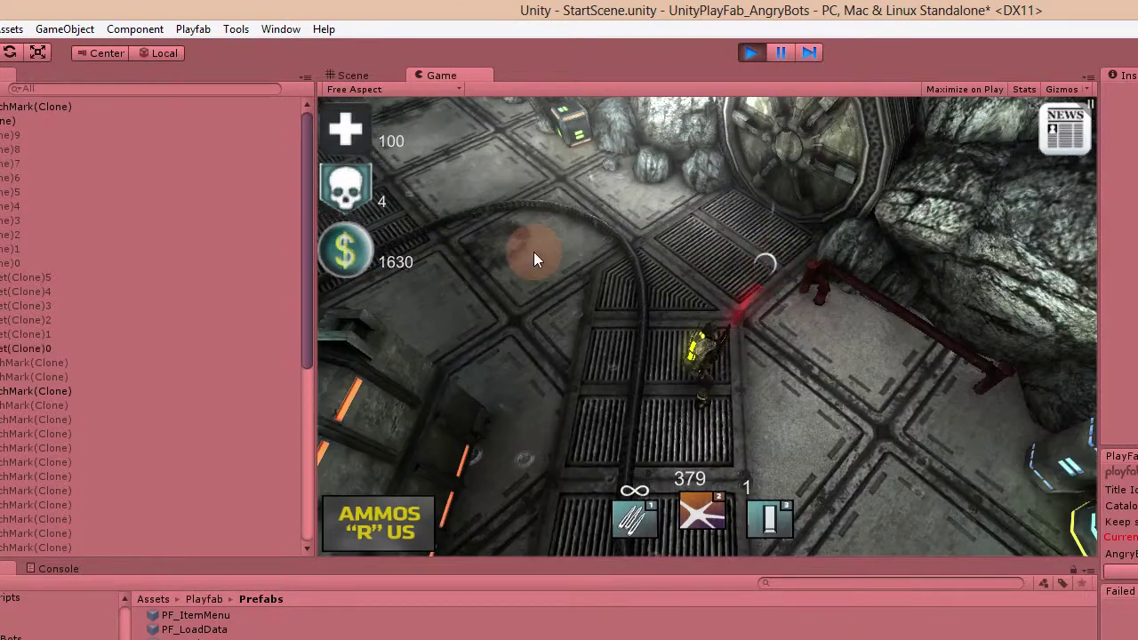
Run through the large round door into the tunnel behind it.
key(w)
key(d)
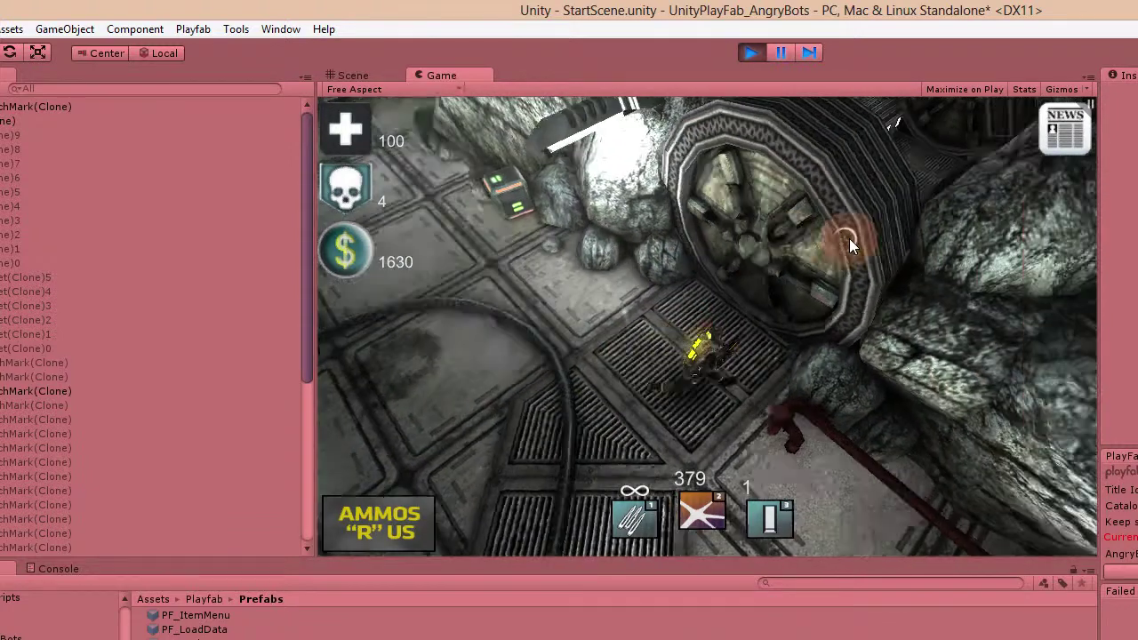
key(w)
key(d)
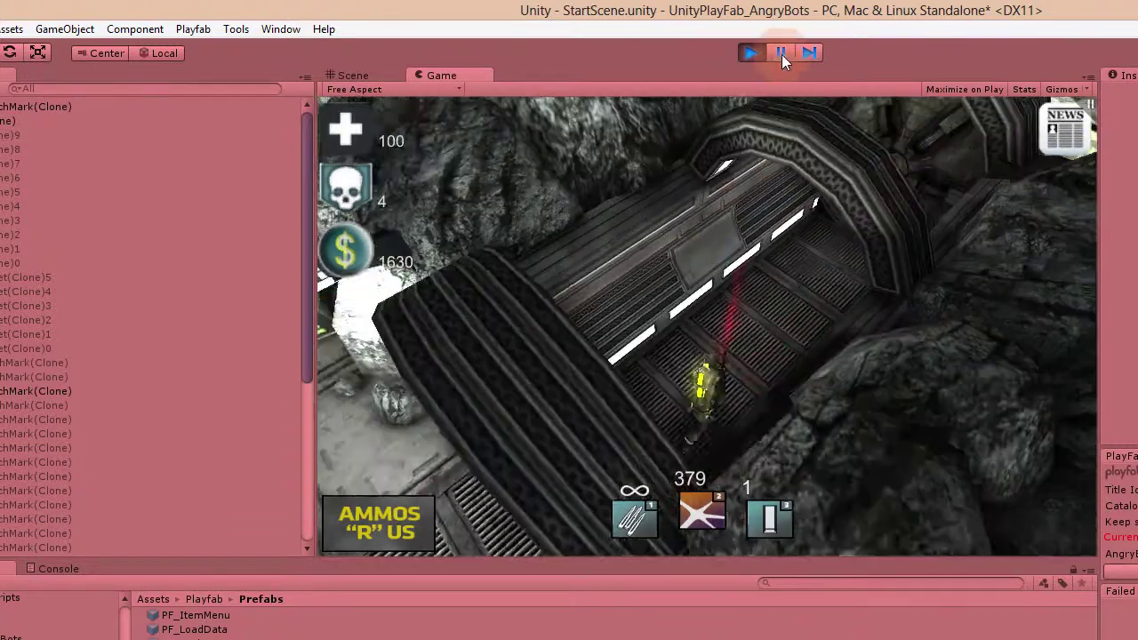
Stop the running game, switch to the browser and reload the player's item list.
click(755, 56)
click(752, 54)
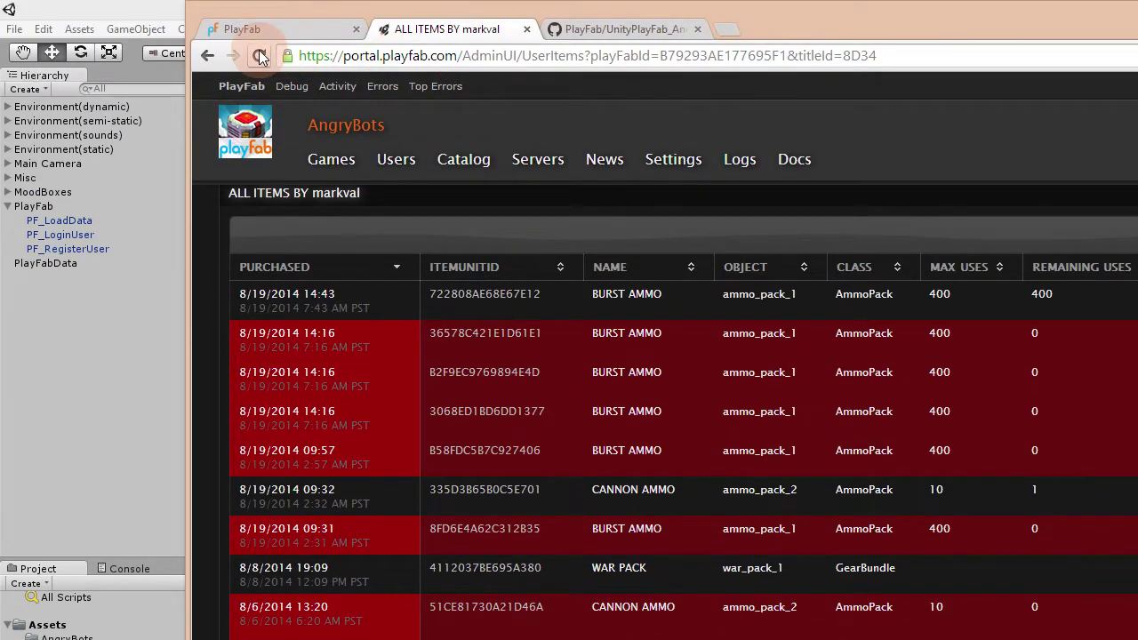
click(260, 56)
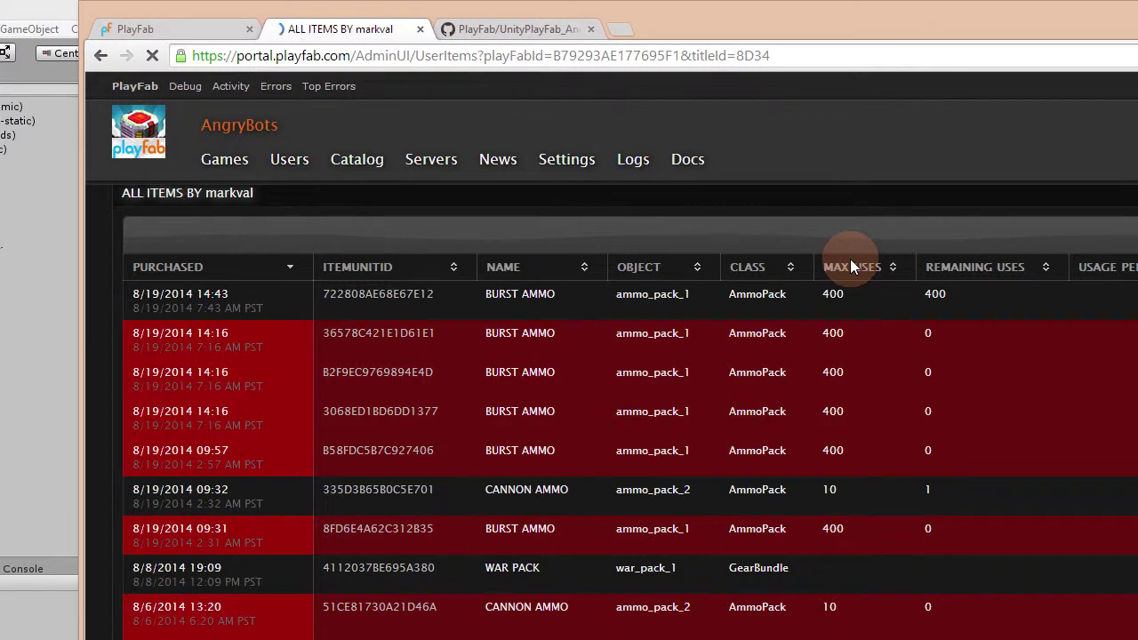